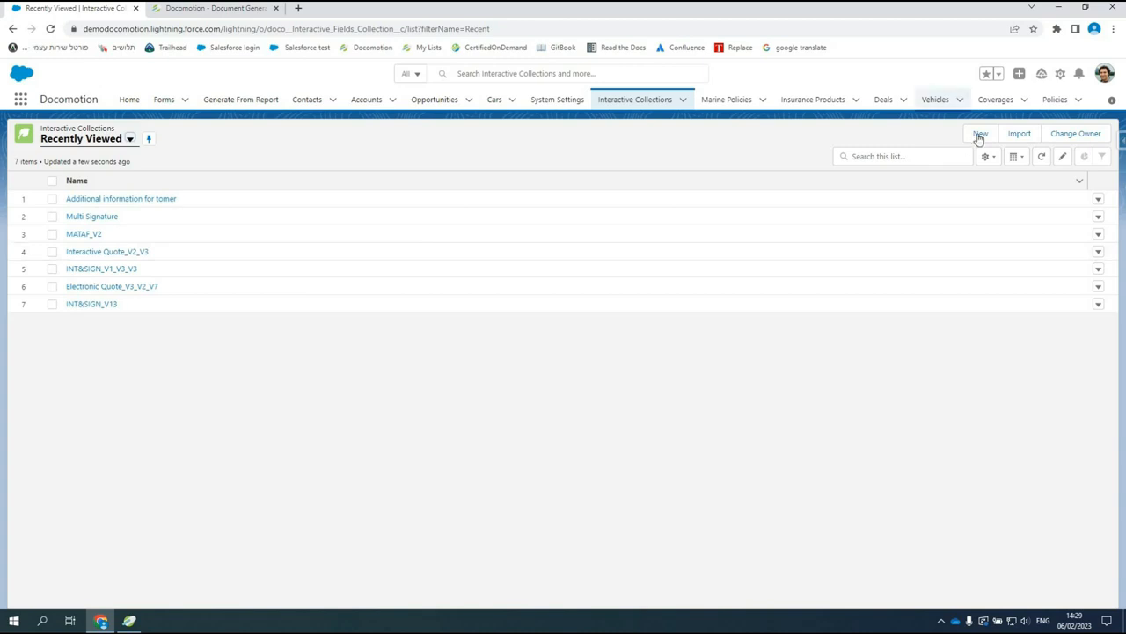
# Step: Create a new interactive collection named DOCOMOTION SESSION and save it
pyautogui.click(980, 135)
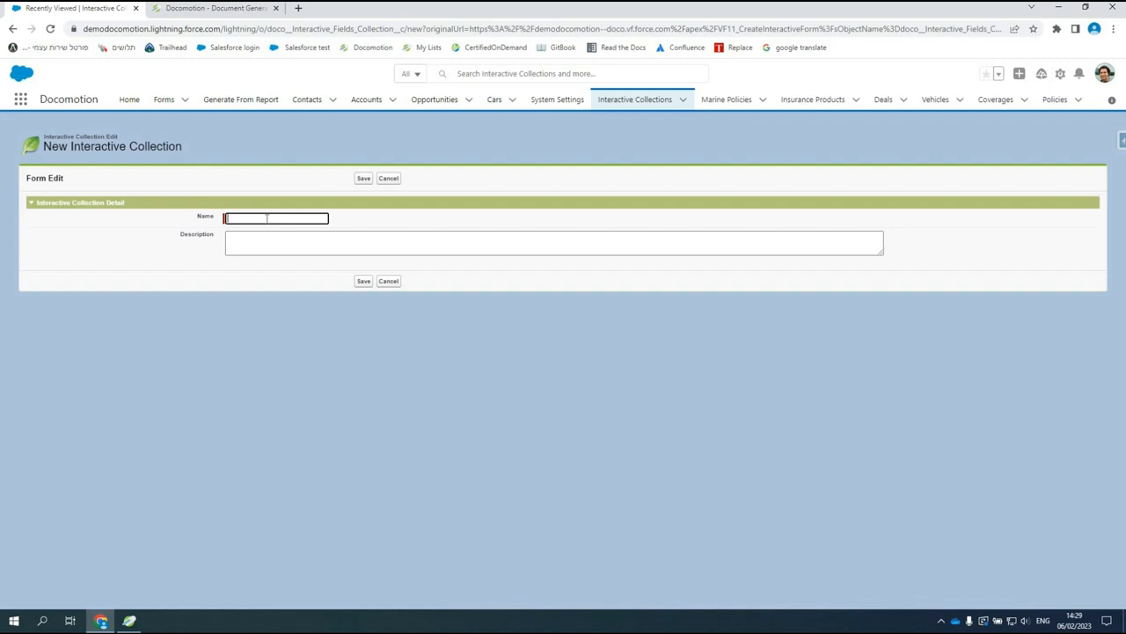
pyautogui.write('DOCOMOTION SESSION')
pyautogui.click(360, 179)
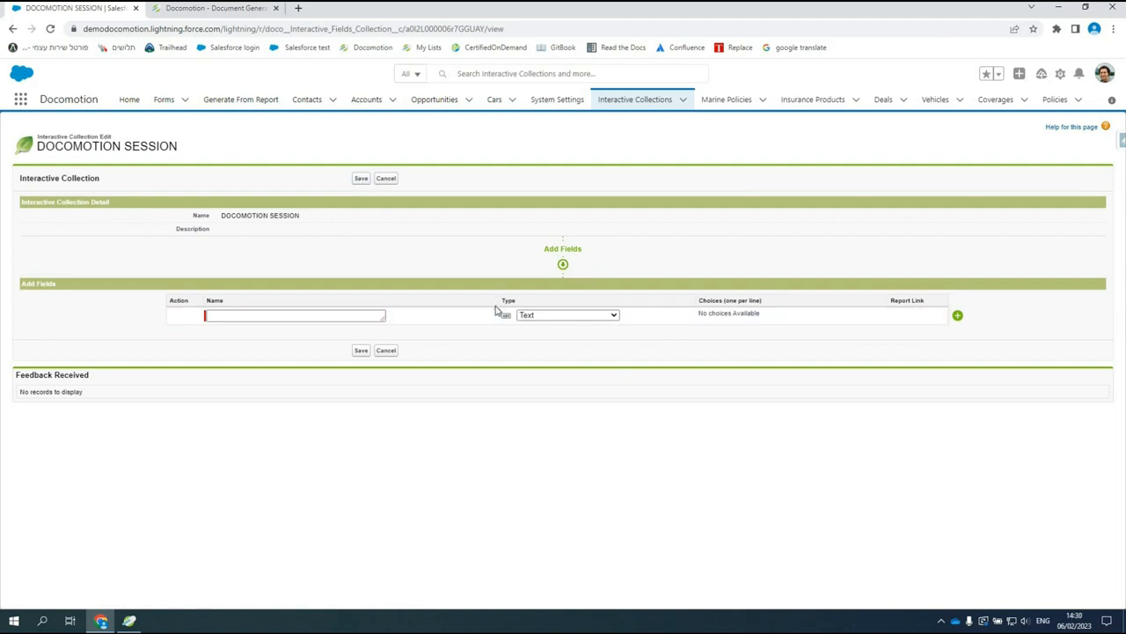
# Step: Add a Text field named 1 and a Picklist field named 2 with the choices YES, NO and MYBE
pyautogui.click(358, 315)
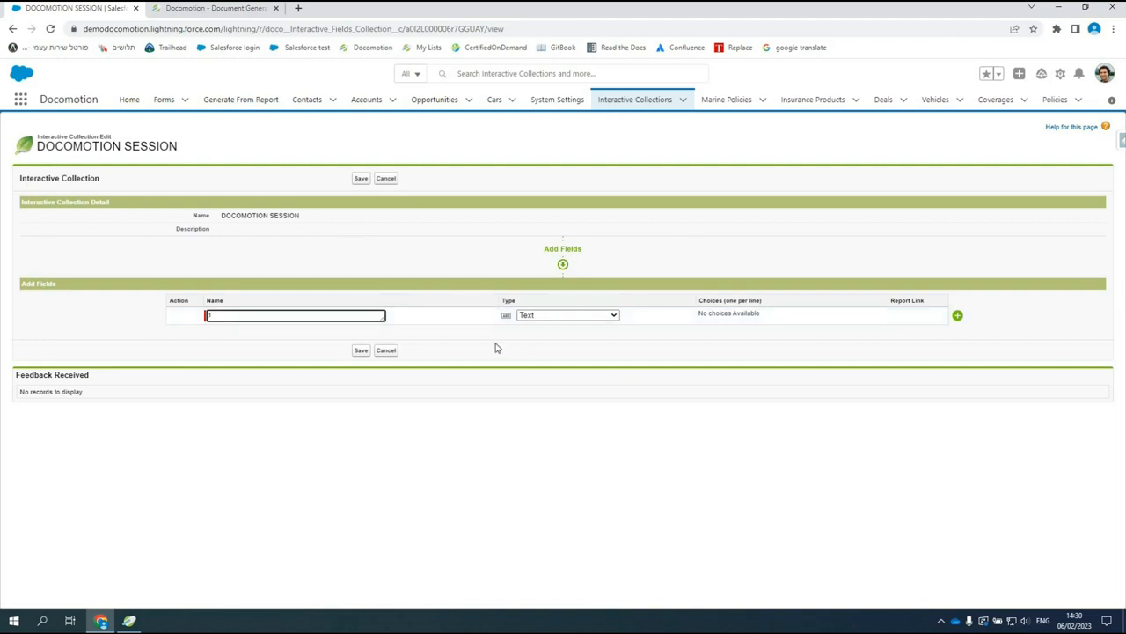
pyautogui.click(957, 317)
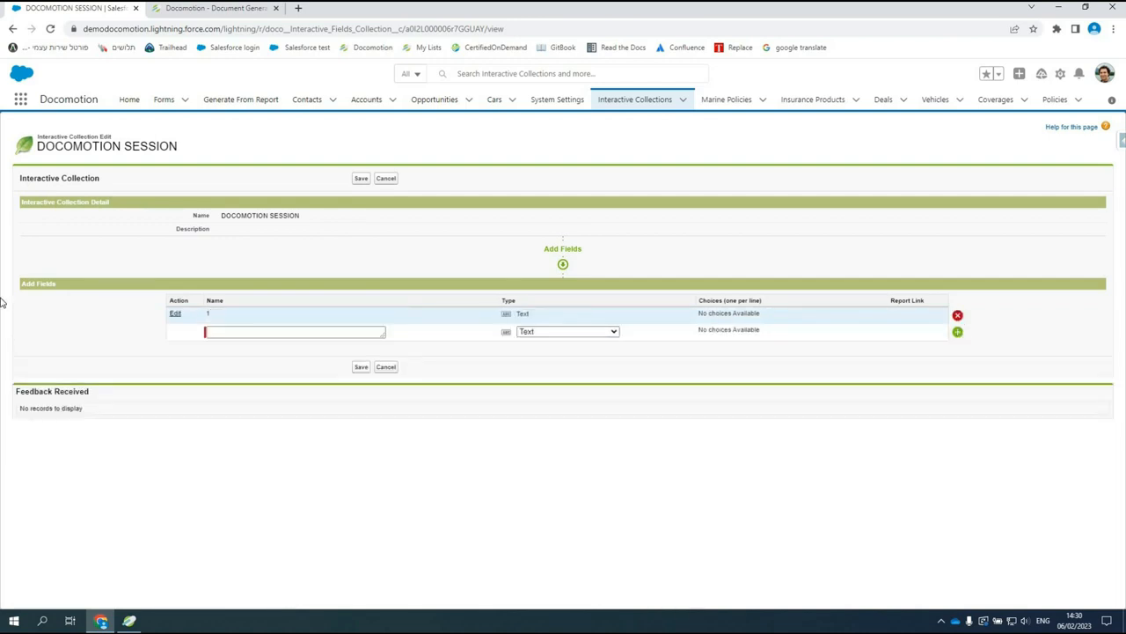
pyautogui.click(232, 334)
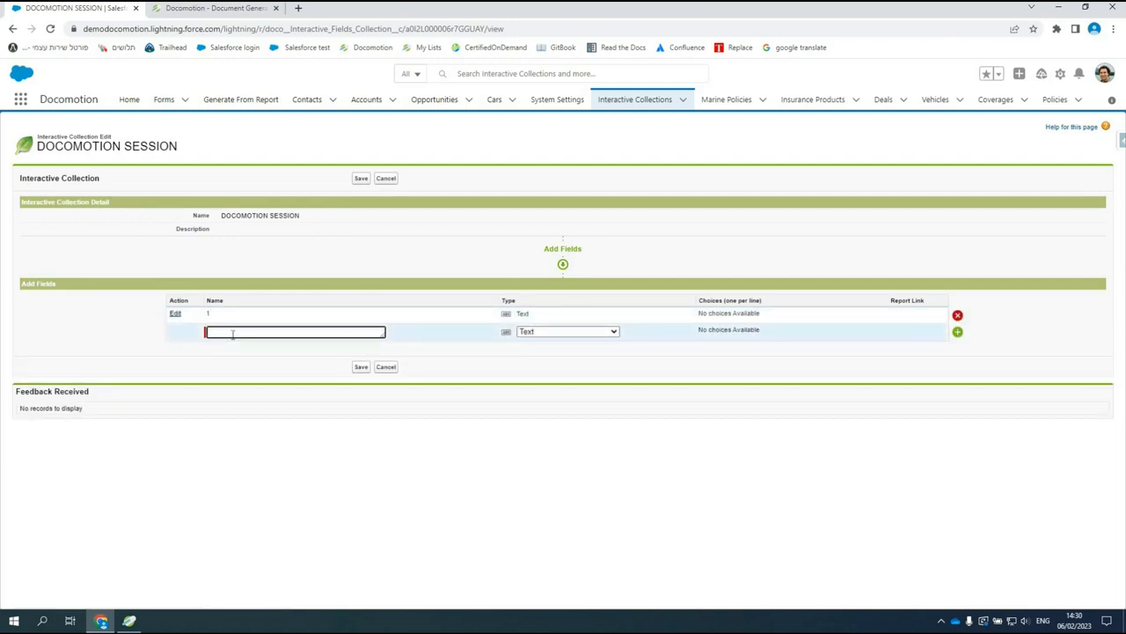
pyautogui.write('2')
pyautogui.click(613, 332)
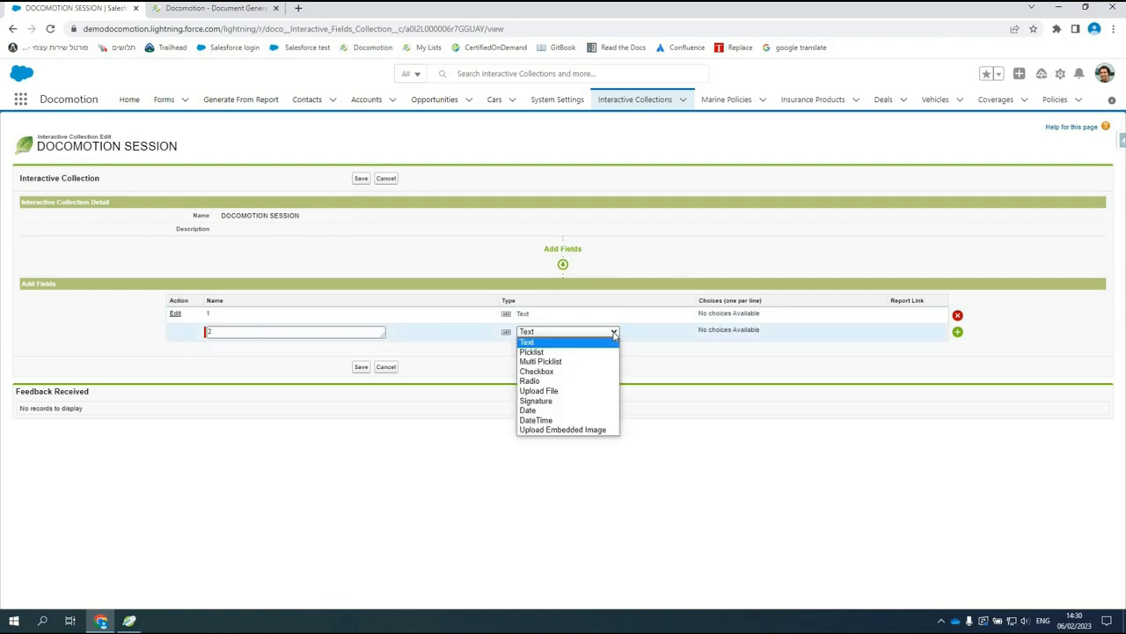
pyautogui.click(607, 352)
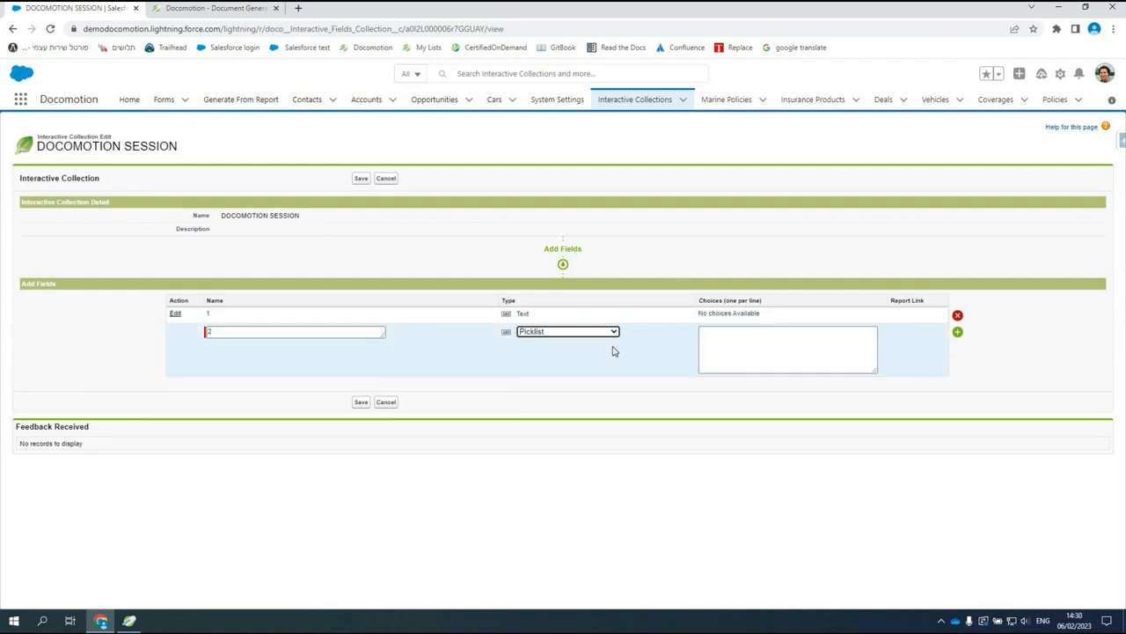
pyautogui.click(708, 339)
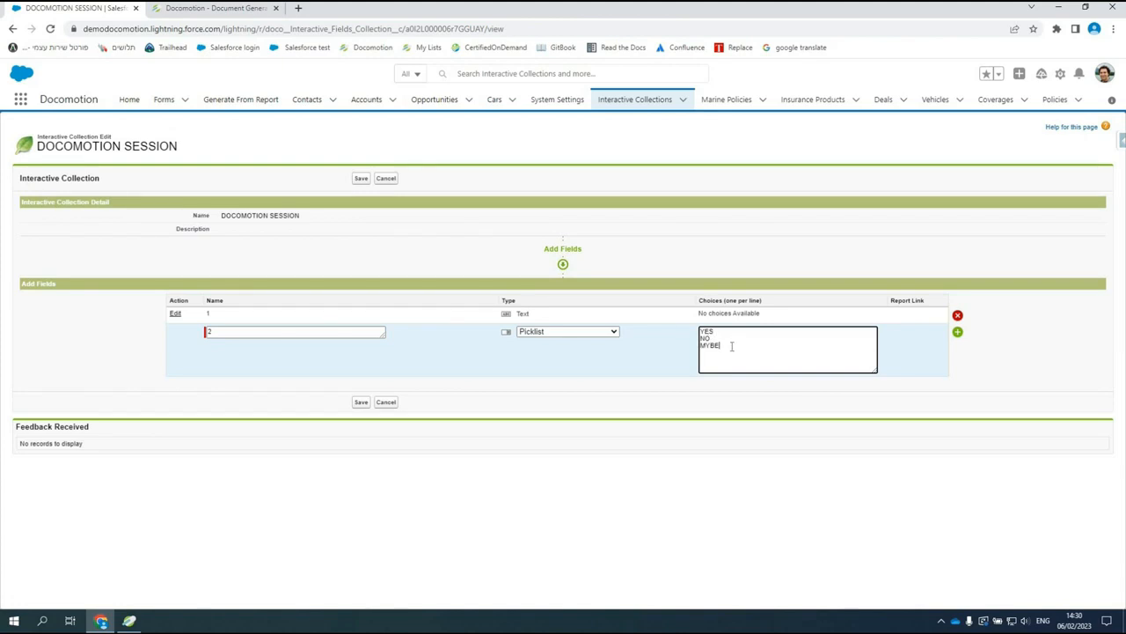
pyautogui.click(959, 333)
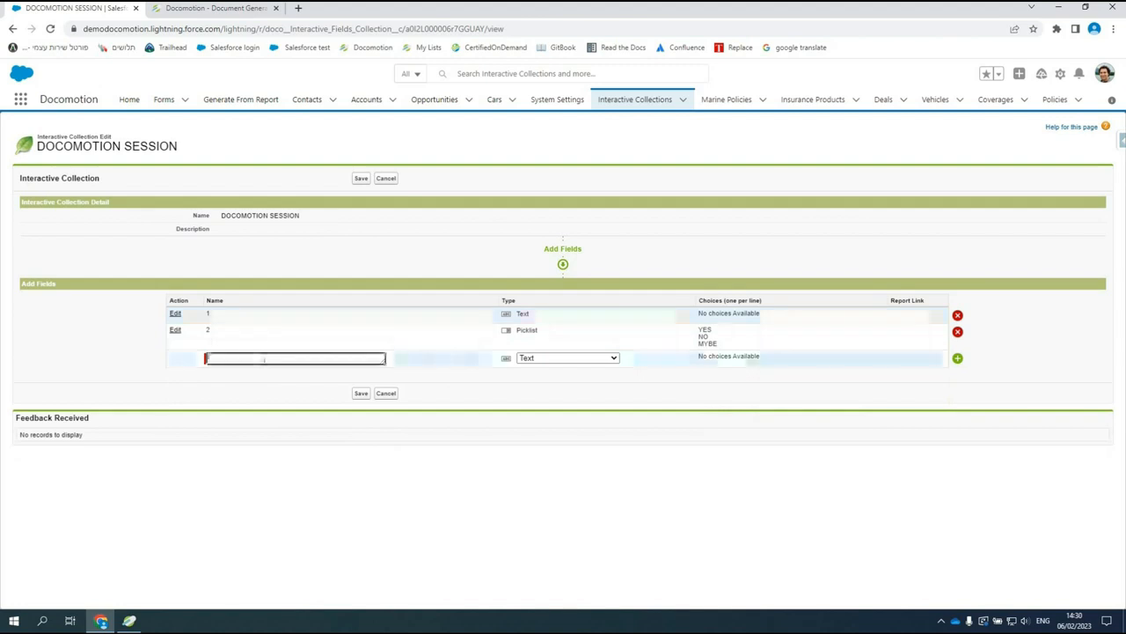
# Step: Add a field named 3 of type Date, without choices, to the collection
pyautogui.write('3')
pyautogui.click(568, 359)
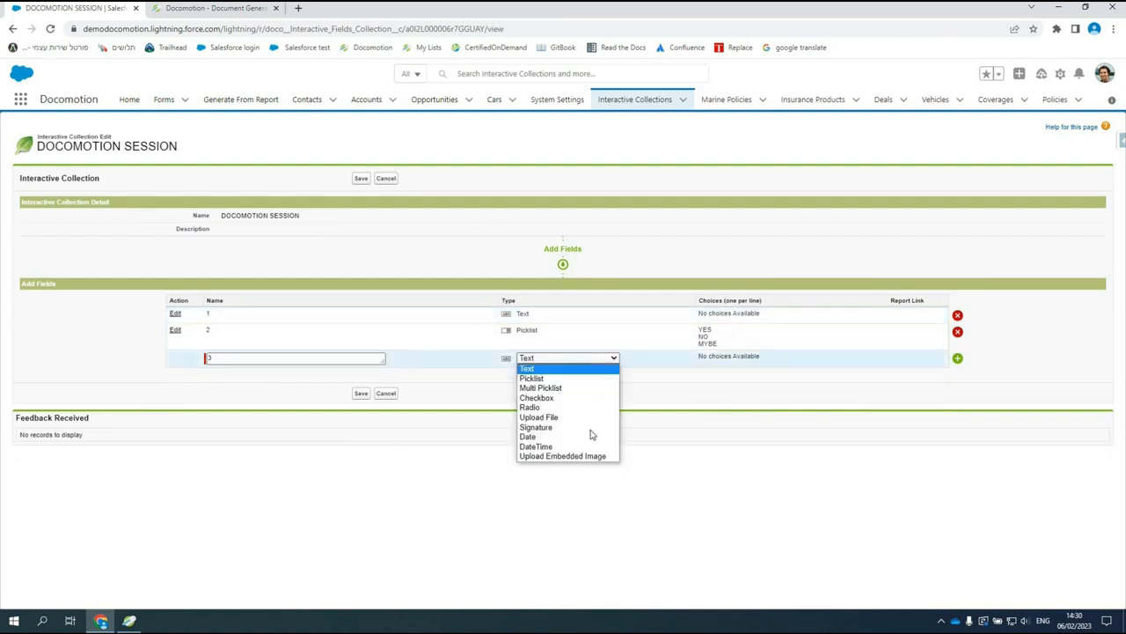
pyautogui.click(577, 438)
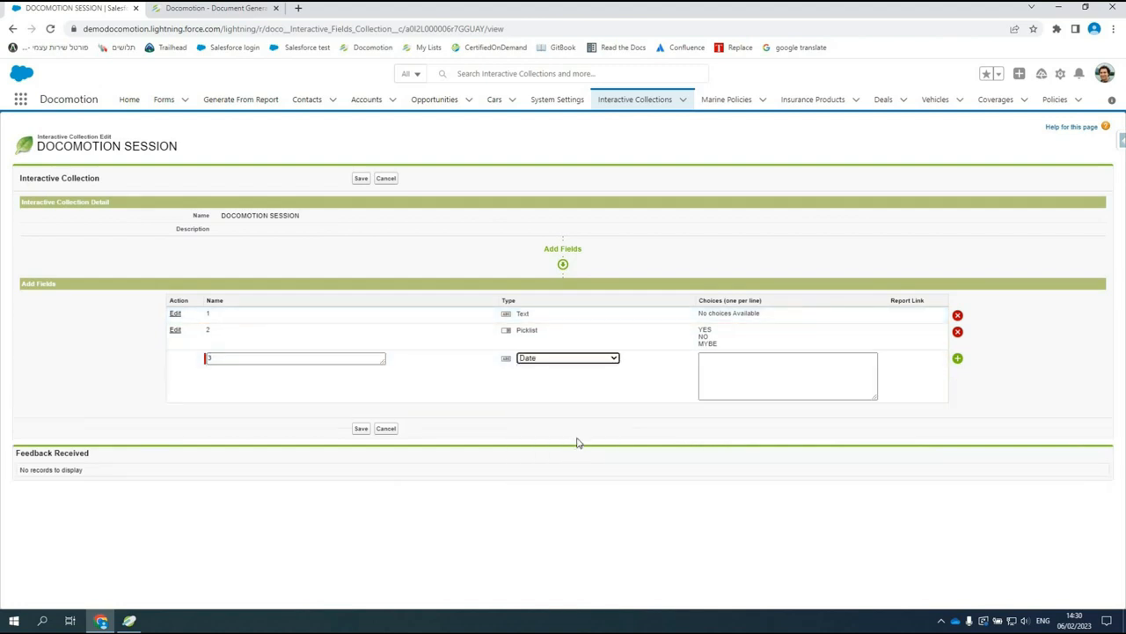
pyautogui.click(1067, 619)
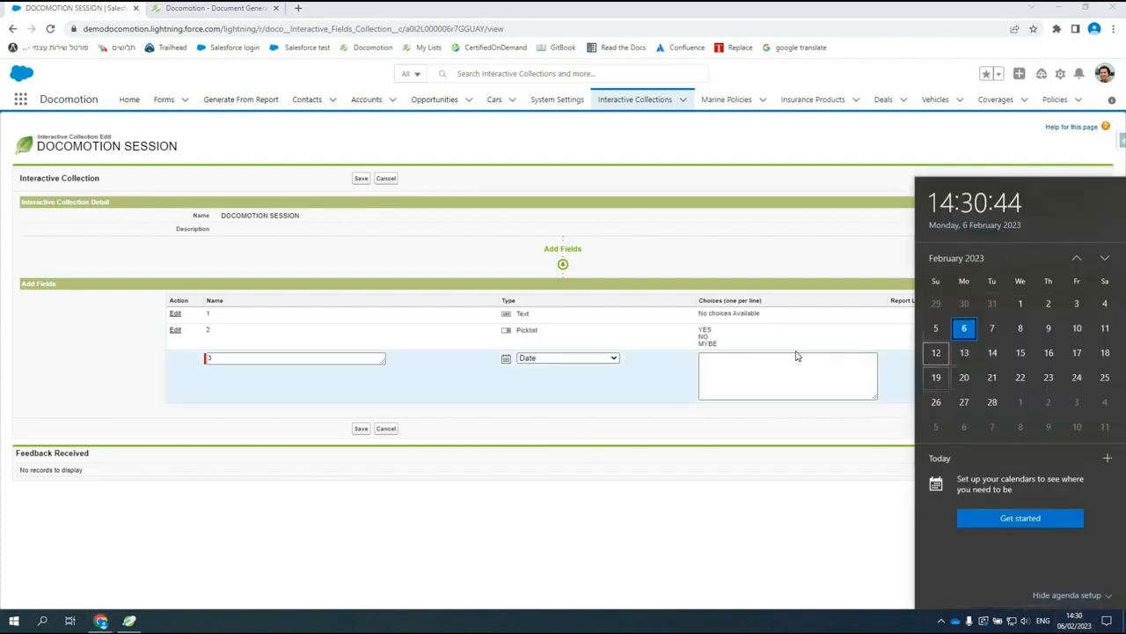
pyautogui.click(757, 363)
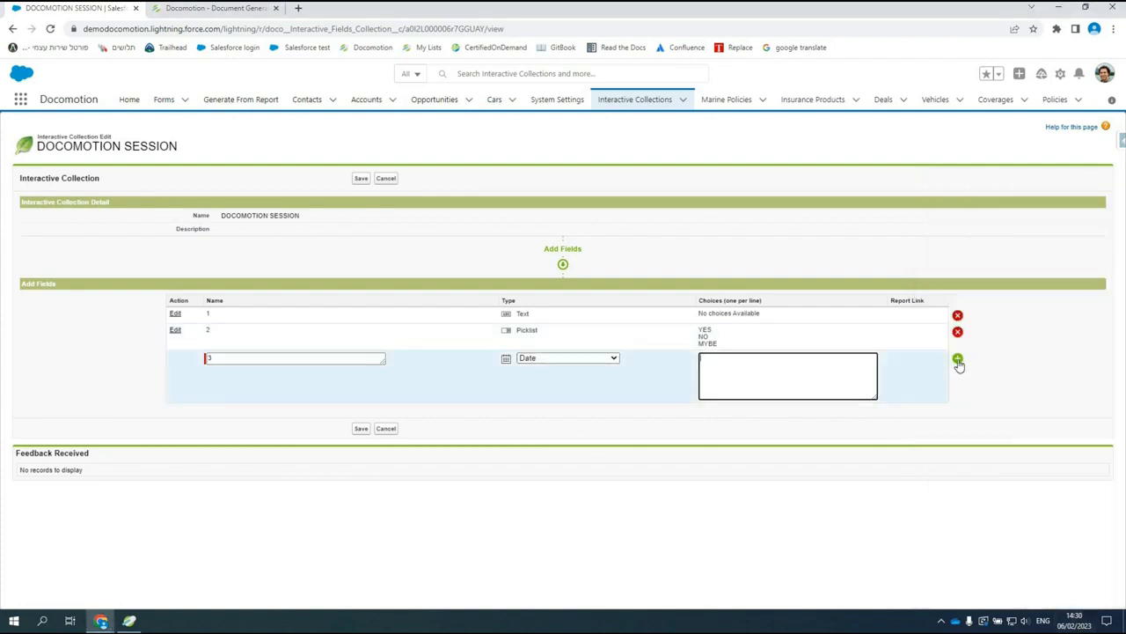
pyautogui.click(957, 358)
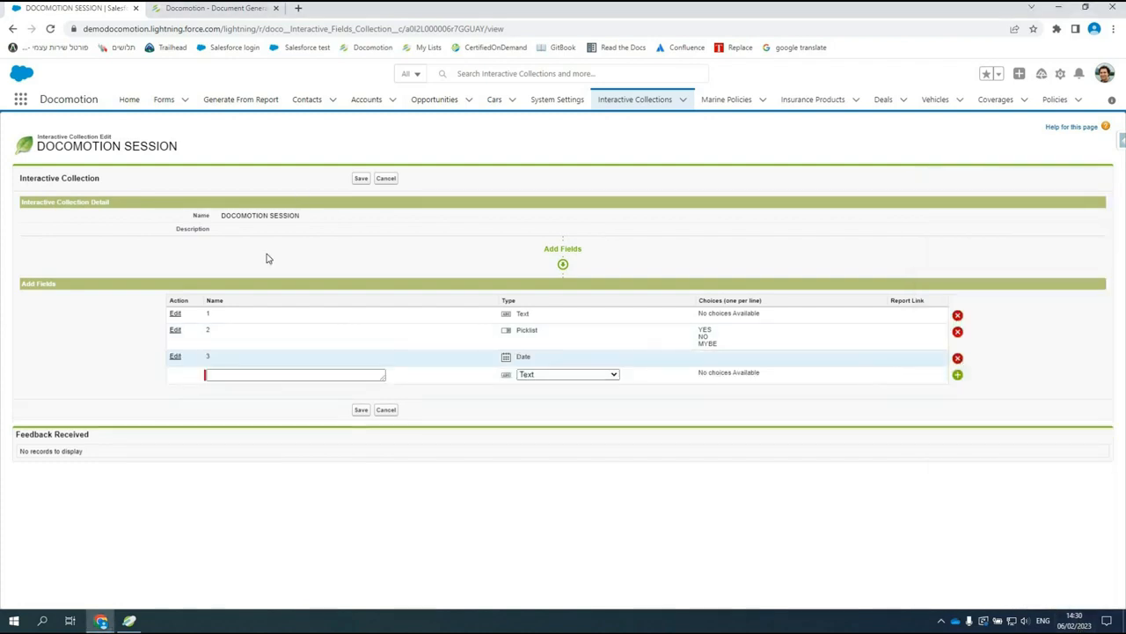
# Step: Add a Radio field named 4 with the choices YES and NO, one per line
pyautogui.click(239, 375)
pyautogui.write('4')
pyautogui.click(614, 376)
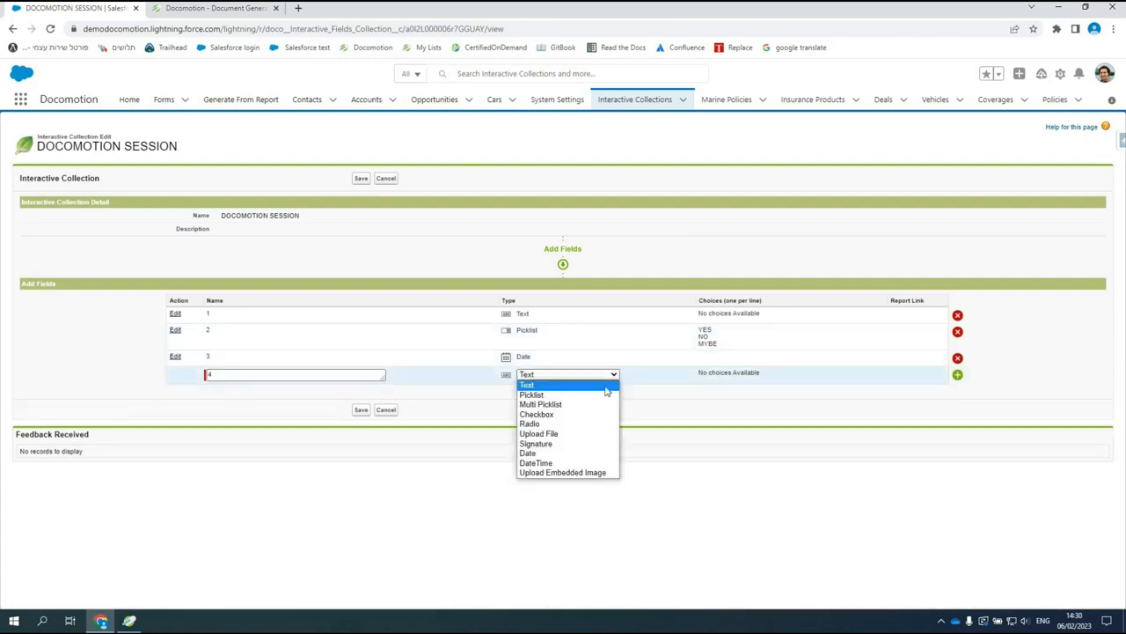
pyautogui.press('Return')
pyautogui.click(723, 378)
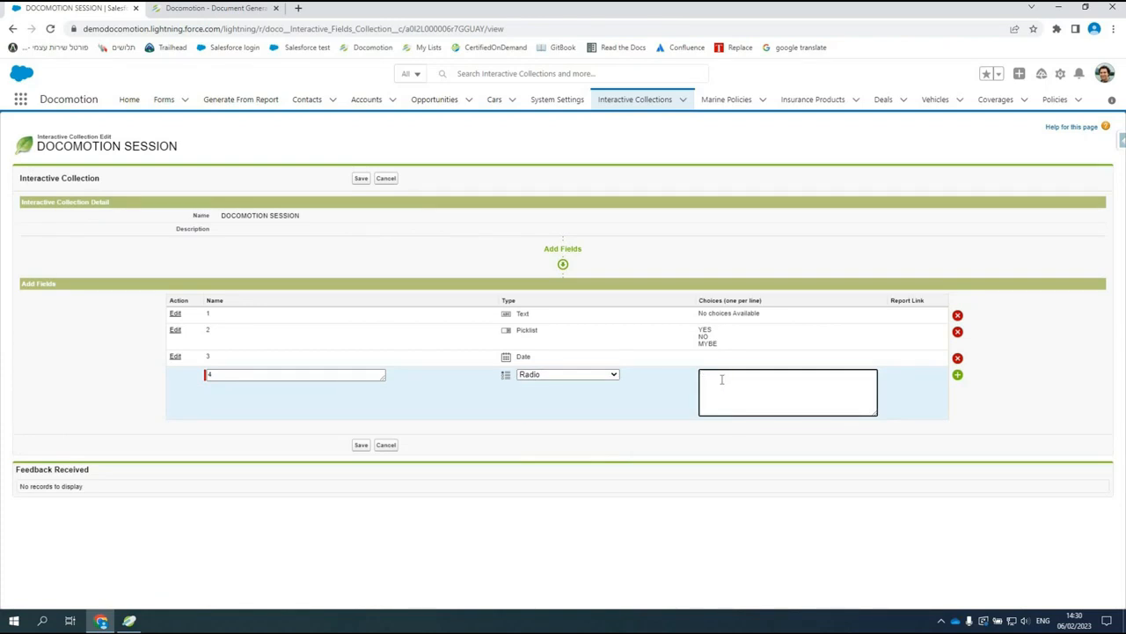
pyautogui.write('YES NO')
pyautogui.click(959, 376)
# Step: Add a Signature field named 5 and save the interactive collection
pyautogui.click(265, 393)
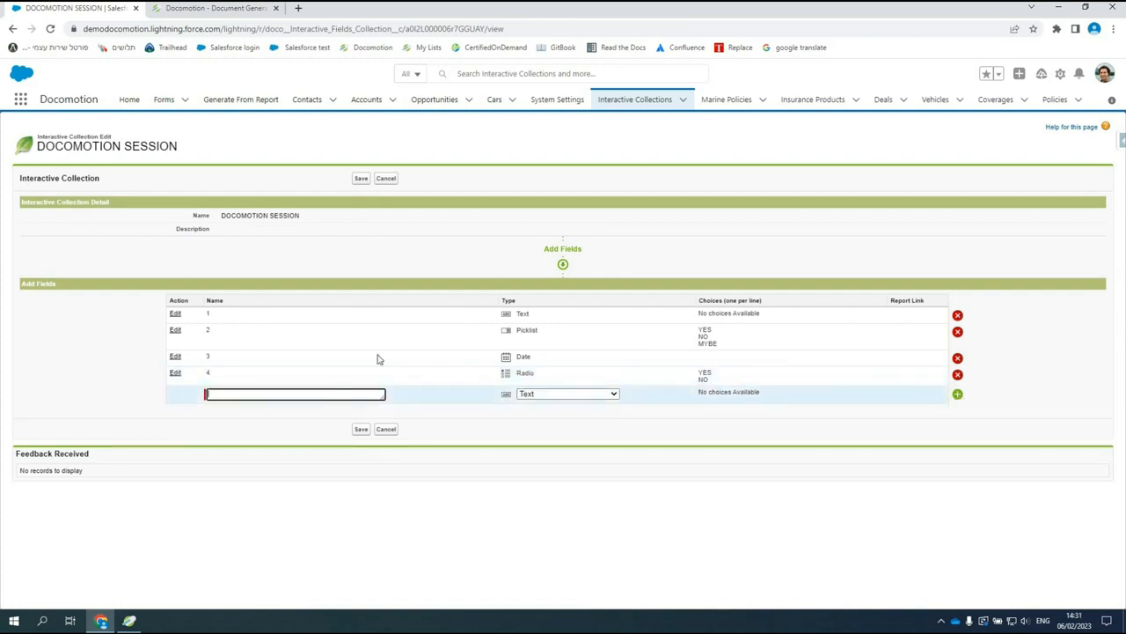
pyautogui.write('5')
pyautogui.click(615, 394)
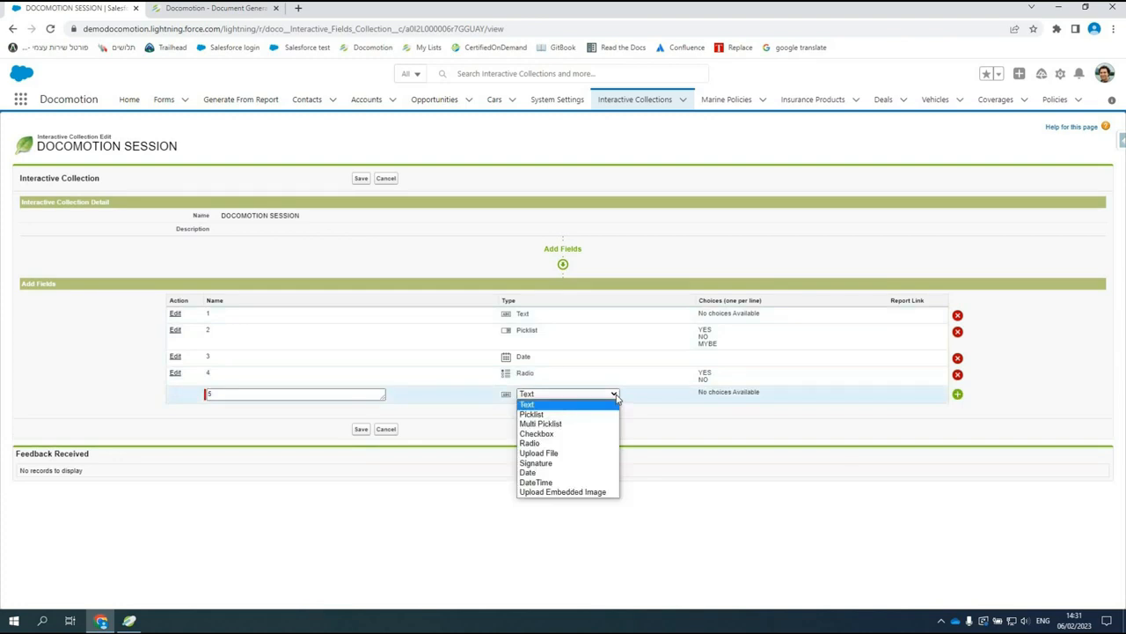
pyautogui.click(573, 463)
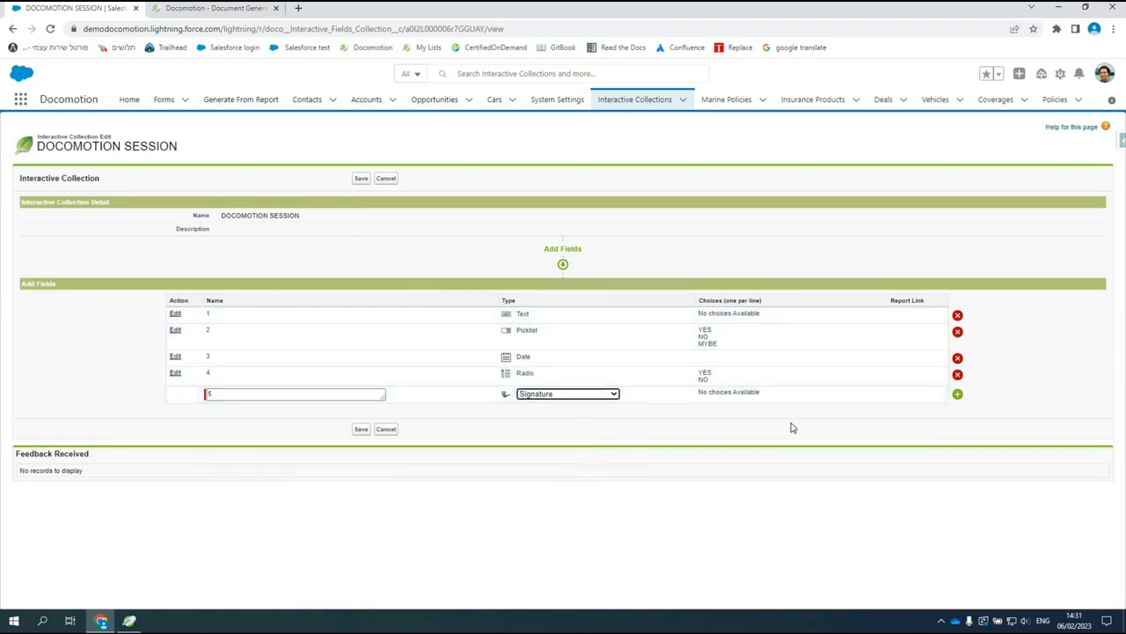
pyautogui.click(957, 396)
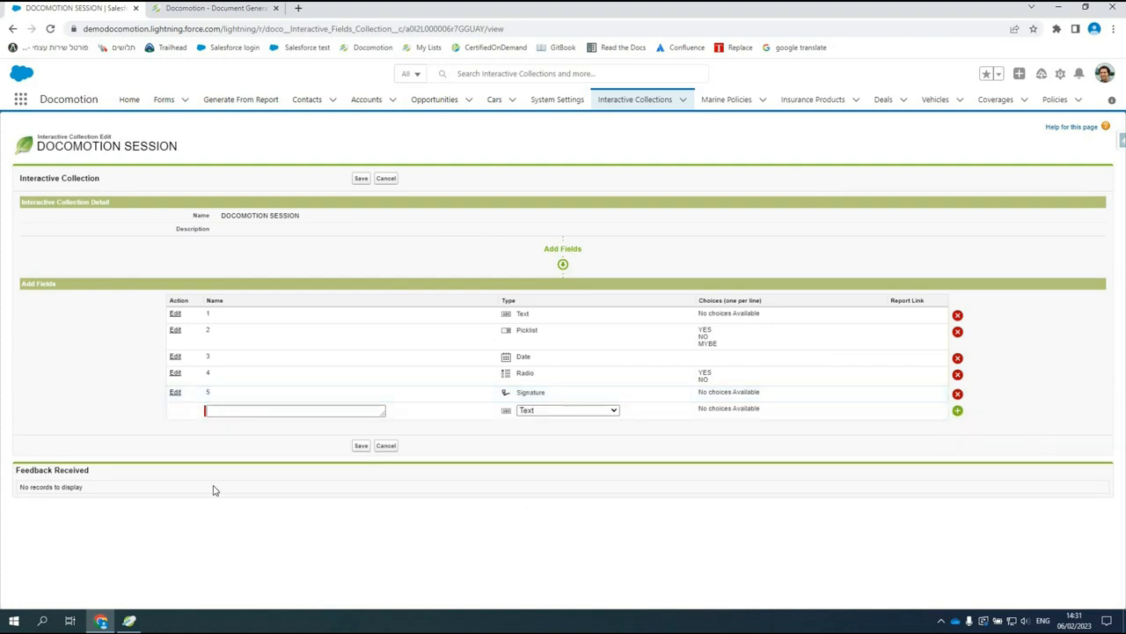
pyautogui.click(362, 446)
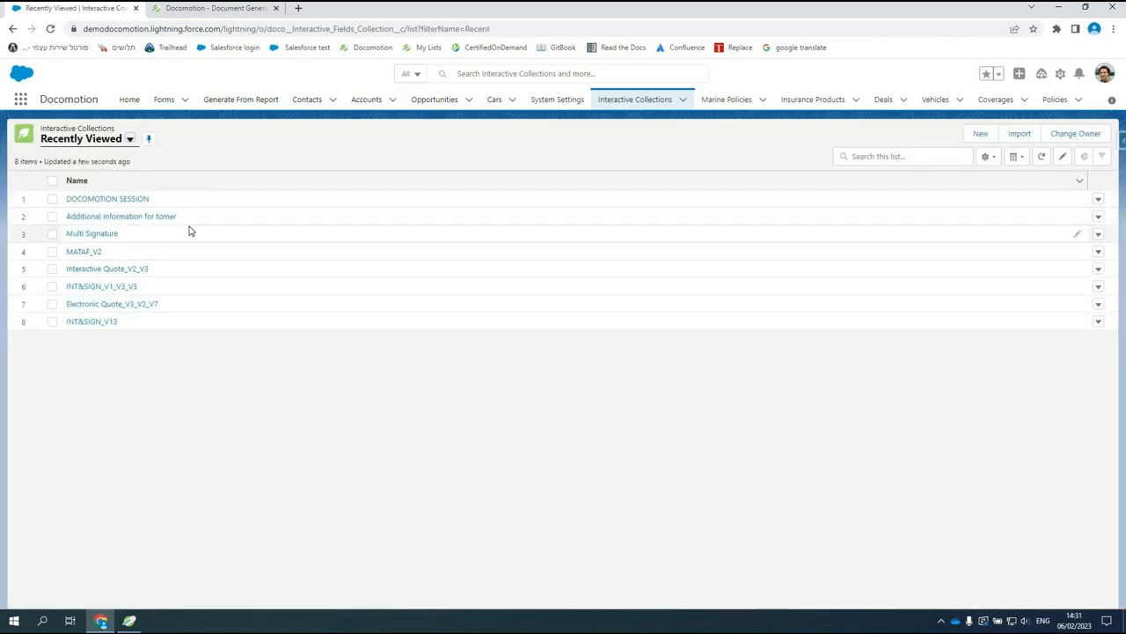
# Step: Open form 0001397 from the recently viewed forms and close the already running Docomotion Designer window
pyautogui.click(165, 99)
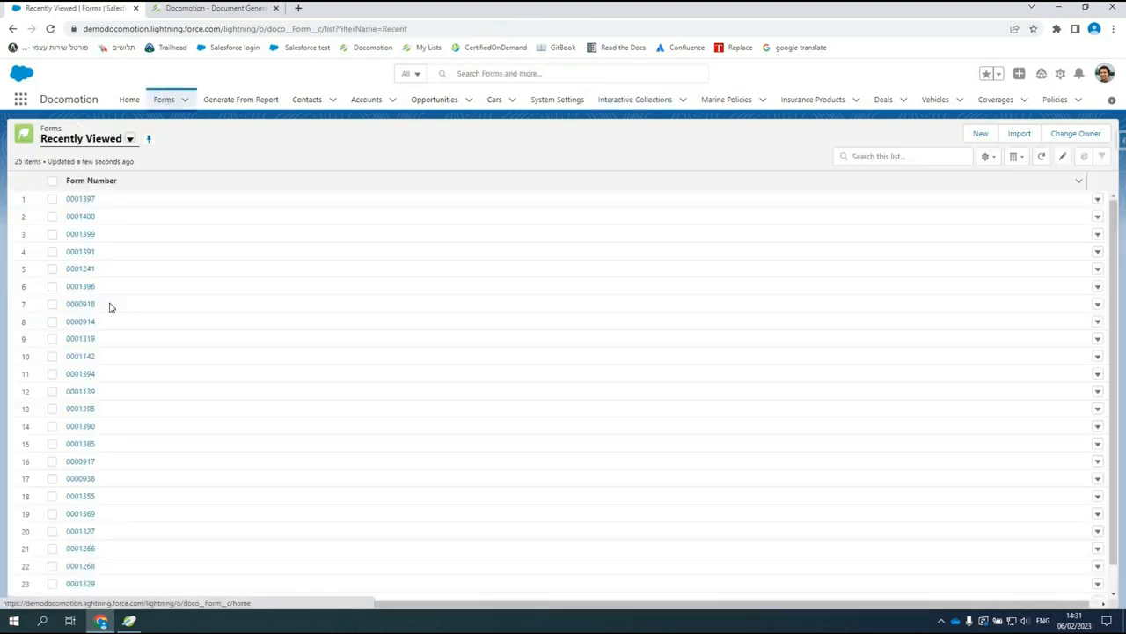
pyautogui.click(84, 203)
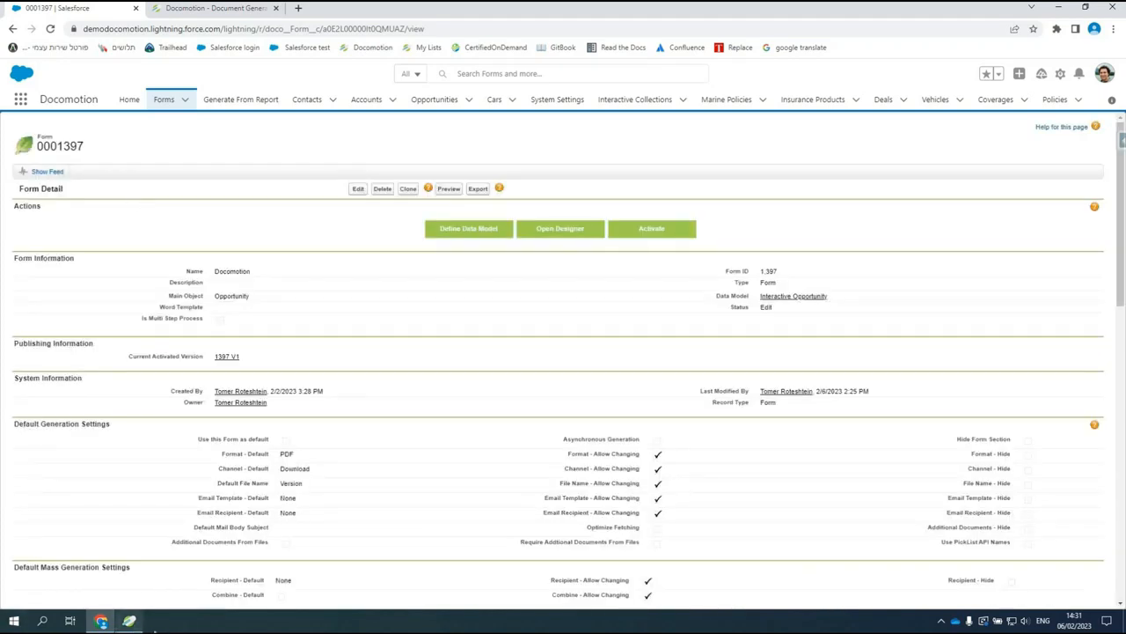
pyautogui.click(131, 621)
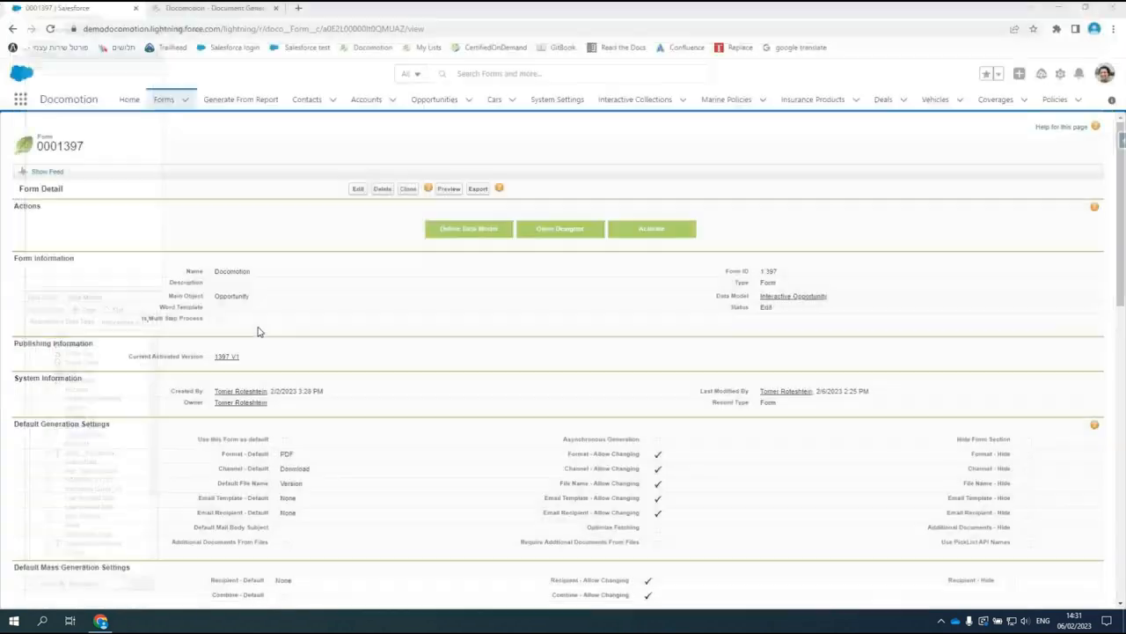
# Step: Create an interactive related form that links the DOCOMOTION SESSION collection to form 0001397
pyautogui.scroll(-5, 347, 429)
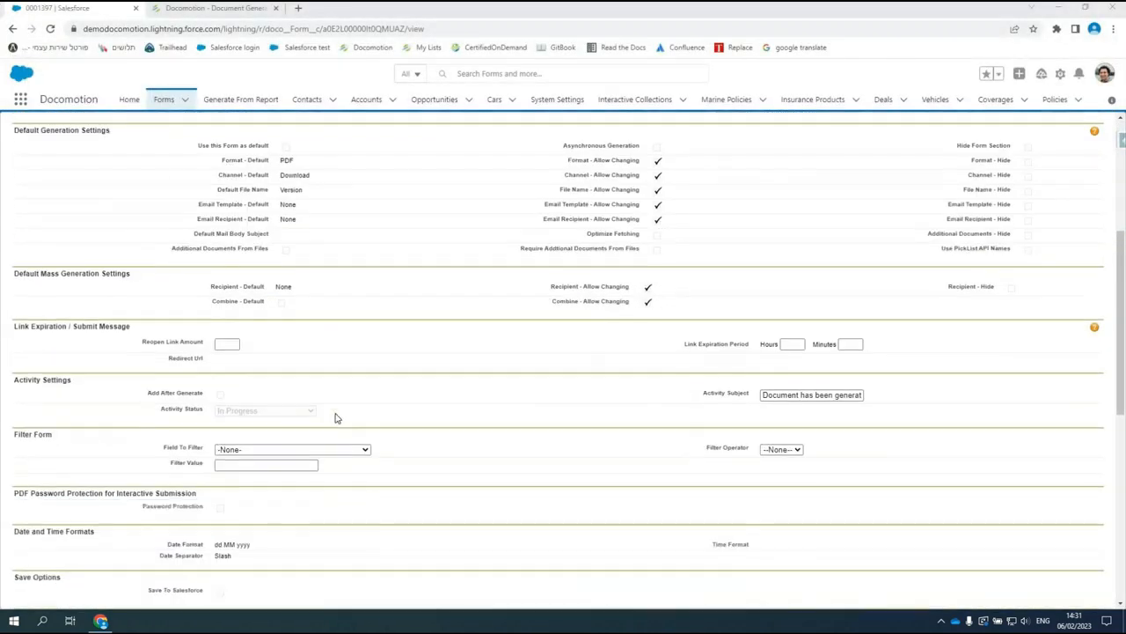
pyautogui.scroll(-4, 336, 392)
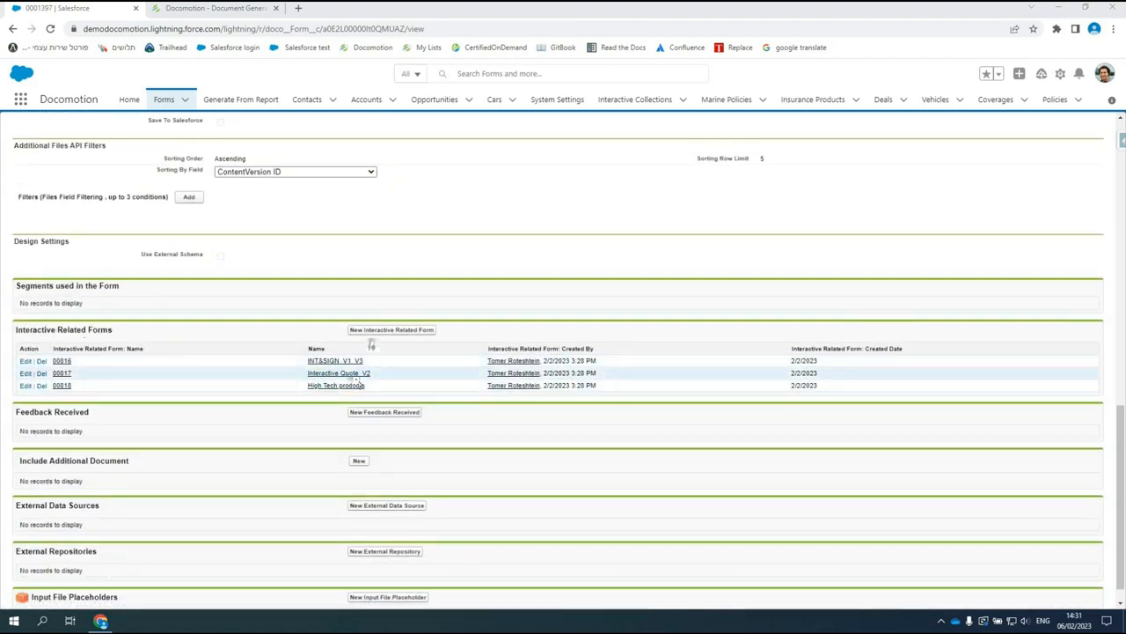
pyautogui.click(370, 334)
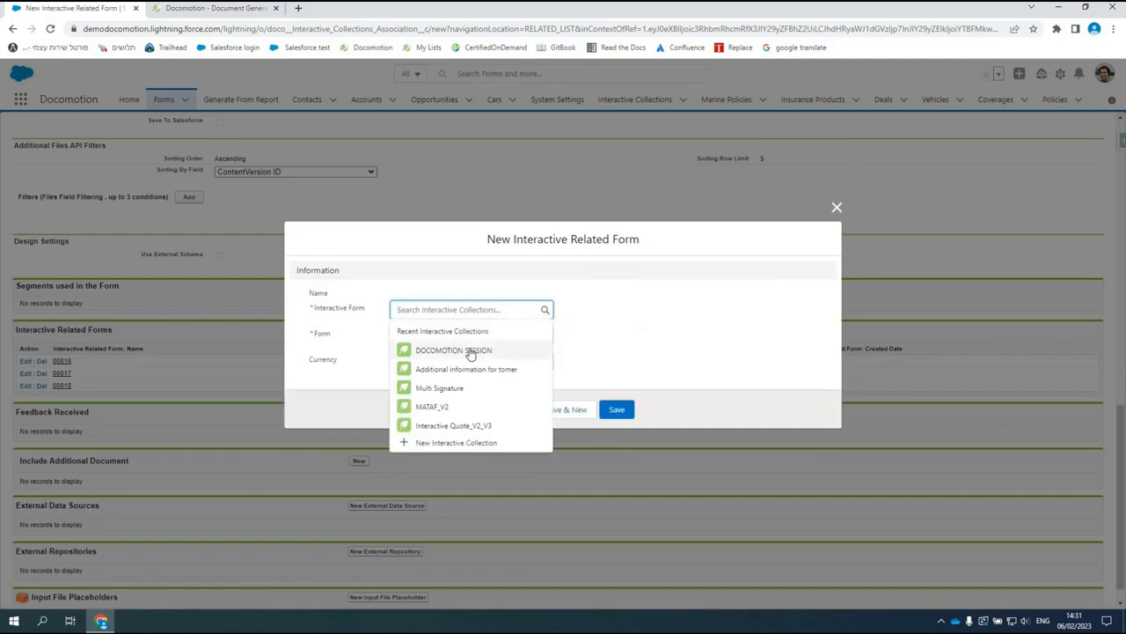
pyautogui.click(453, 349)
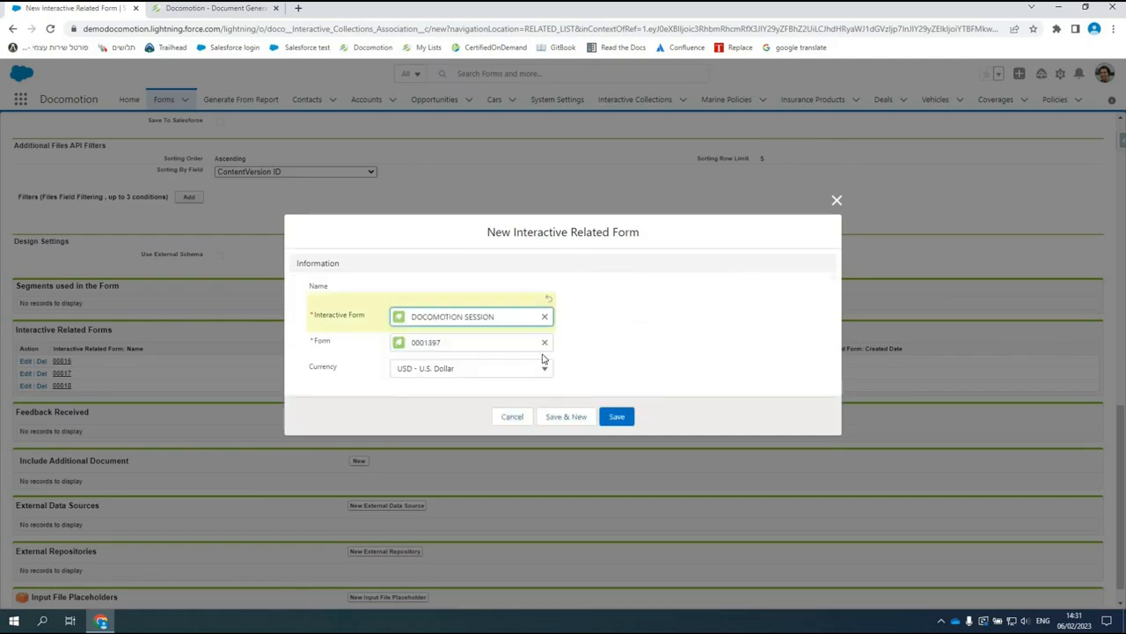
pyautogui.click(617, 417)
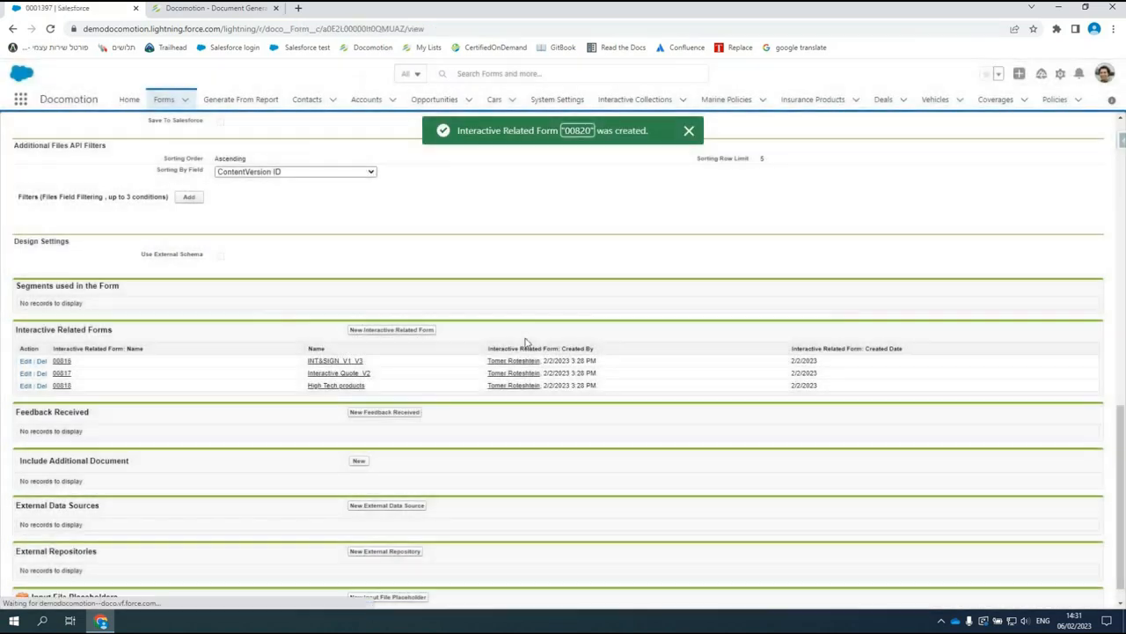
# Step: Open form 0001397 in Docomotion Designer and show its interactive collection fields
pyautogui.scroll(12, 286, 280)
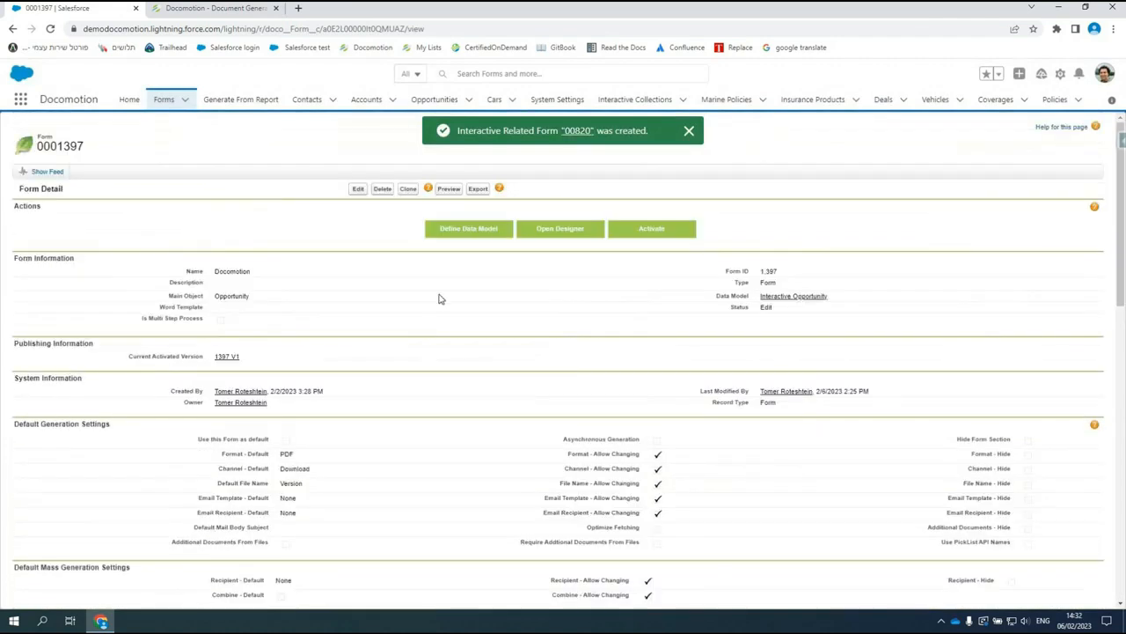
pyautogui.click(569, 237)
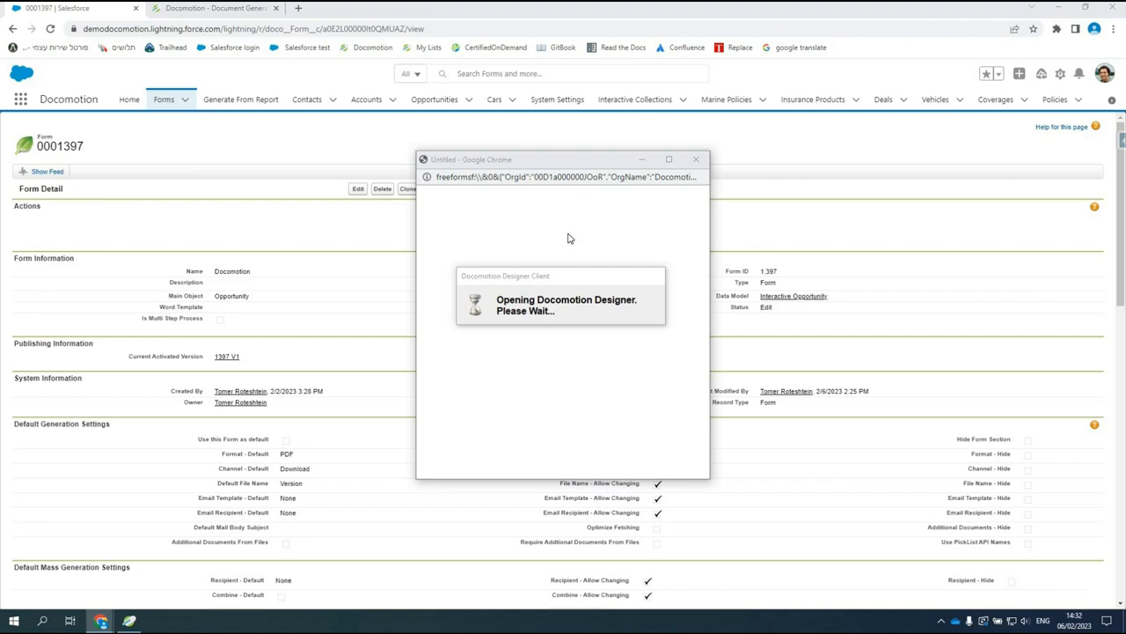
pyautogui.click(746, 158)
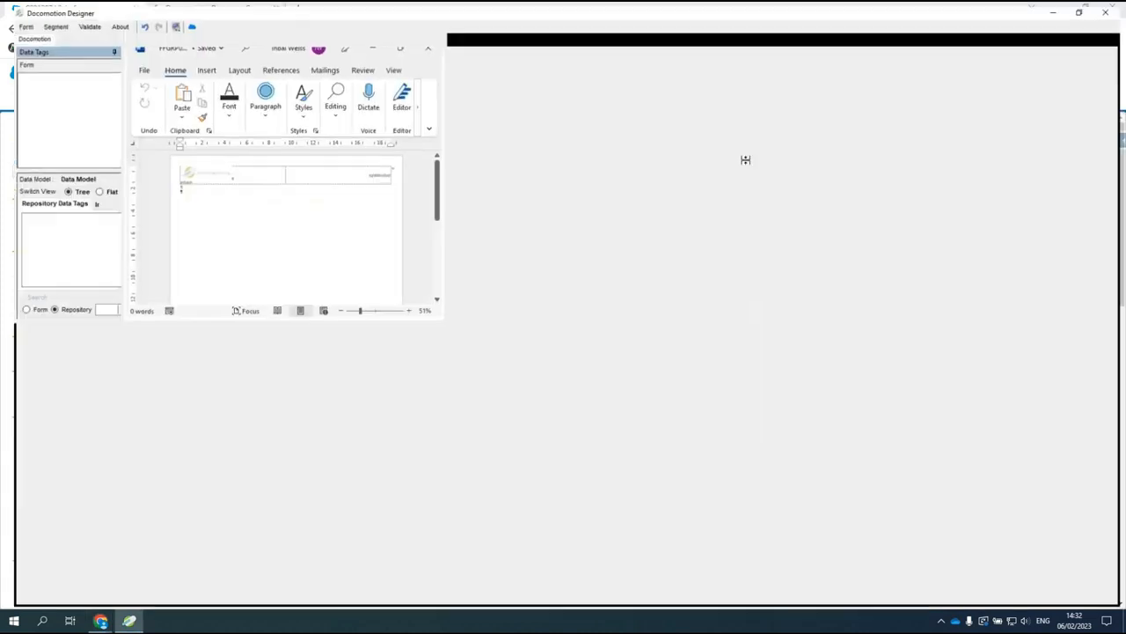
pyautogui.click(1094, 596)
pyautogui.click(1094, 596)
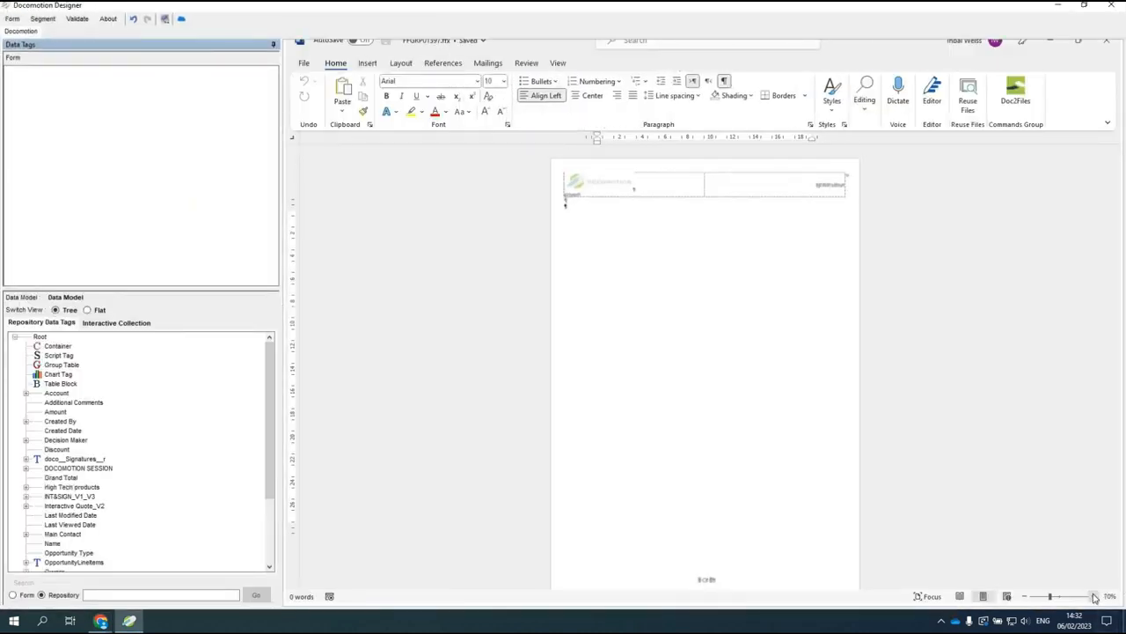
pyautogui.click(1094, 596)
pyautogui.click(1093, 596)
pyautogui.click(1094, 595)
pyautogui.click(1094, 596)
pyautogui.click(1094, 596)
pyautogui.click(1094, 596)
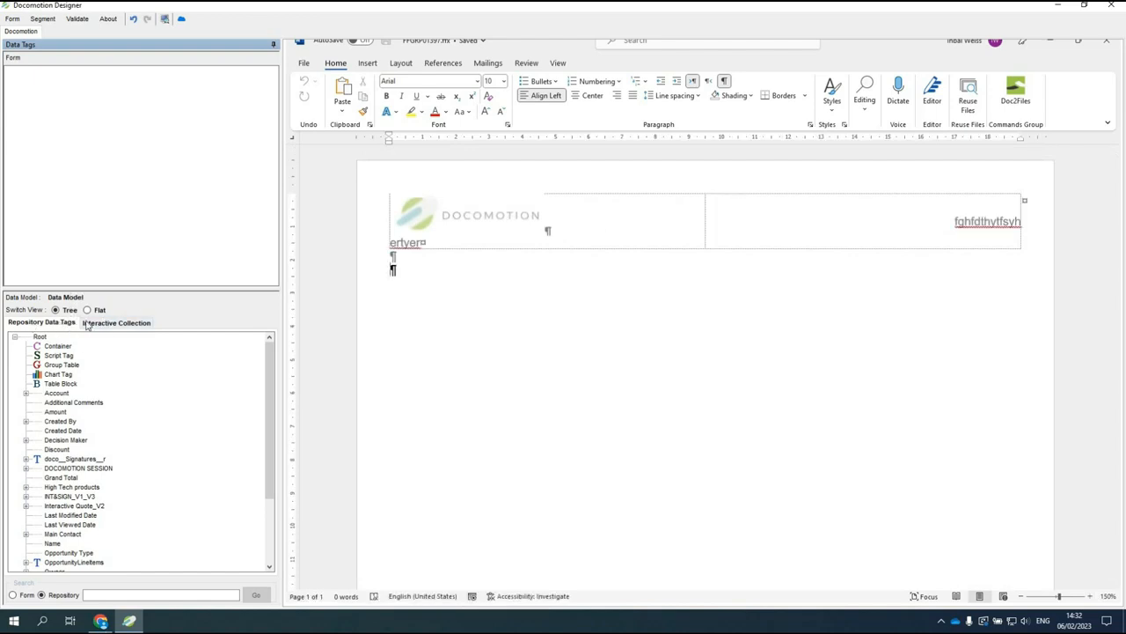
pyautogui.click(91, 324)
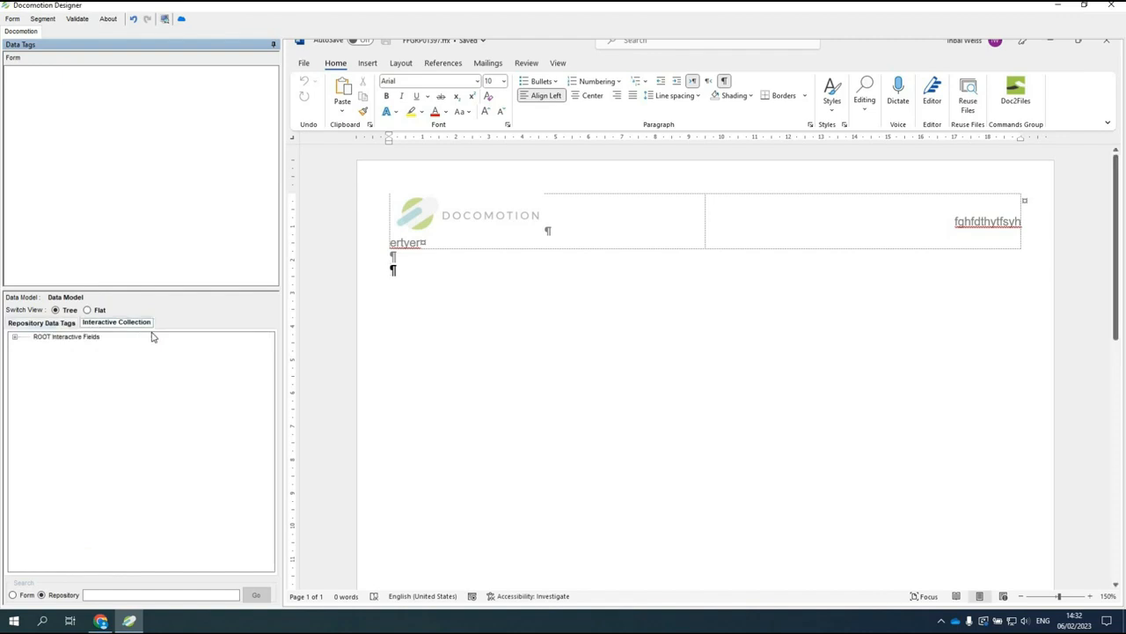
# Step: Expand the interactive fields root and the DOCOMOTION SESSION collection to list its fields
pyautogui.click(15, 337)
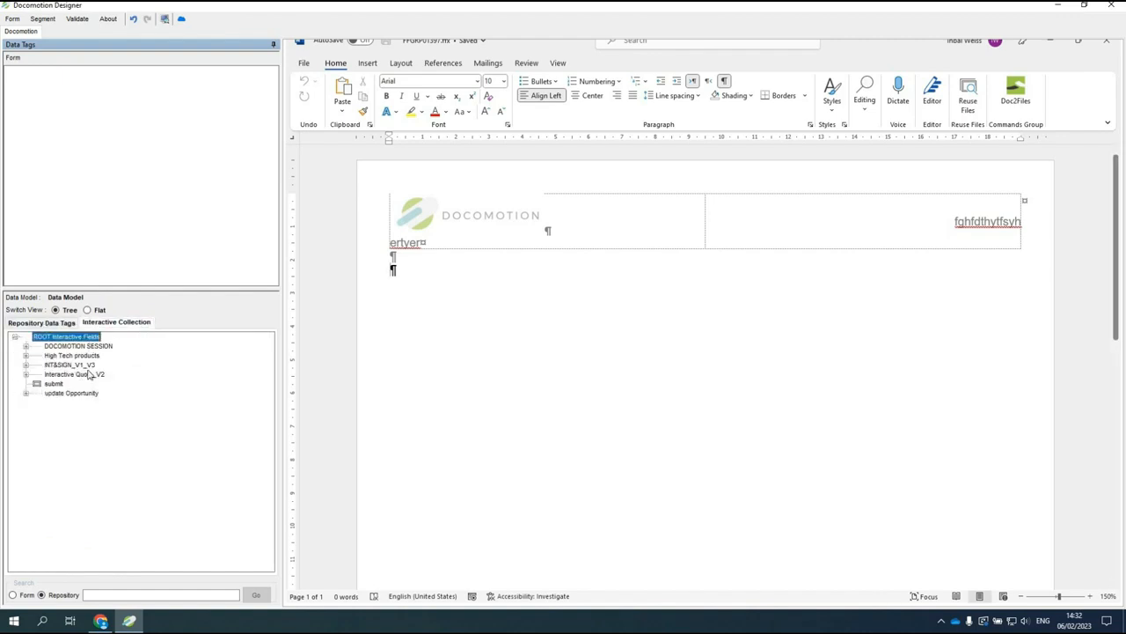
pyautogui.click(27, 347)
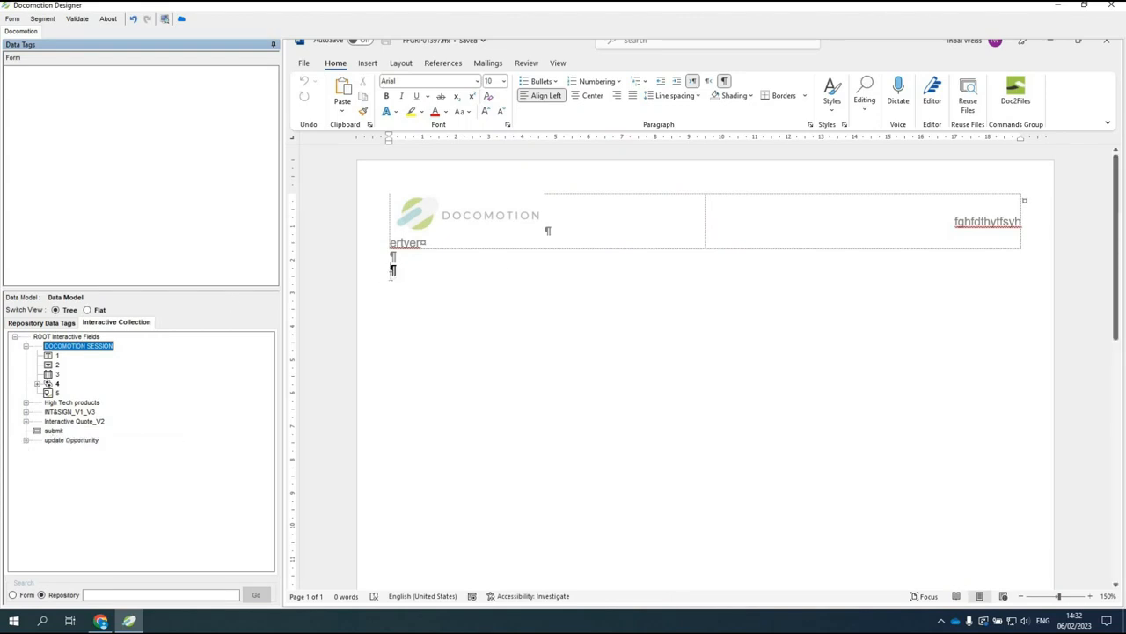
# Step: Insert the Amount repository data tag in the form body, with the text lines FDHDFTYH and DXFGH below it
pyautogui.click(21, 326)
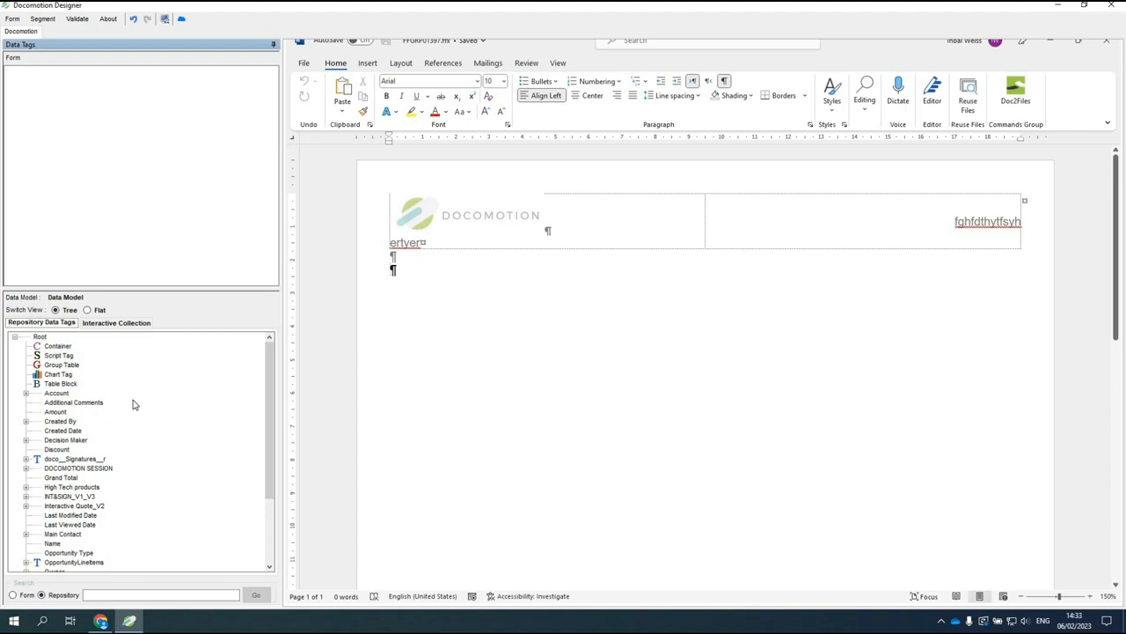
pyautogui.doubleClick(59, 414)
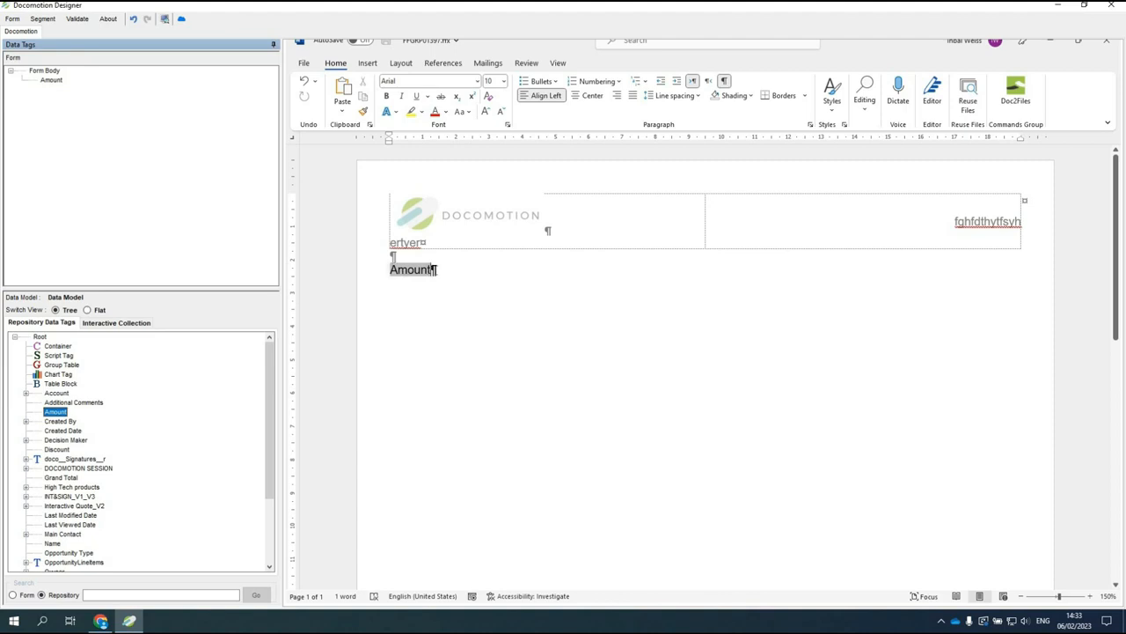
pyautogui.press('Return')
pyautogui.write('FDHDFTYH')
pyautogui.press('Return')
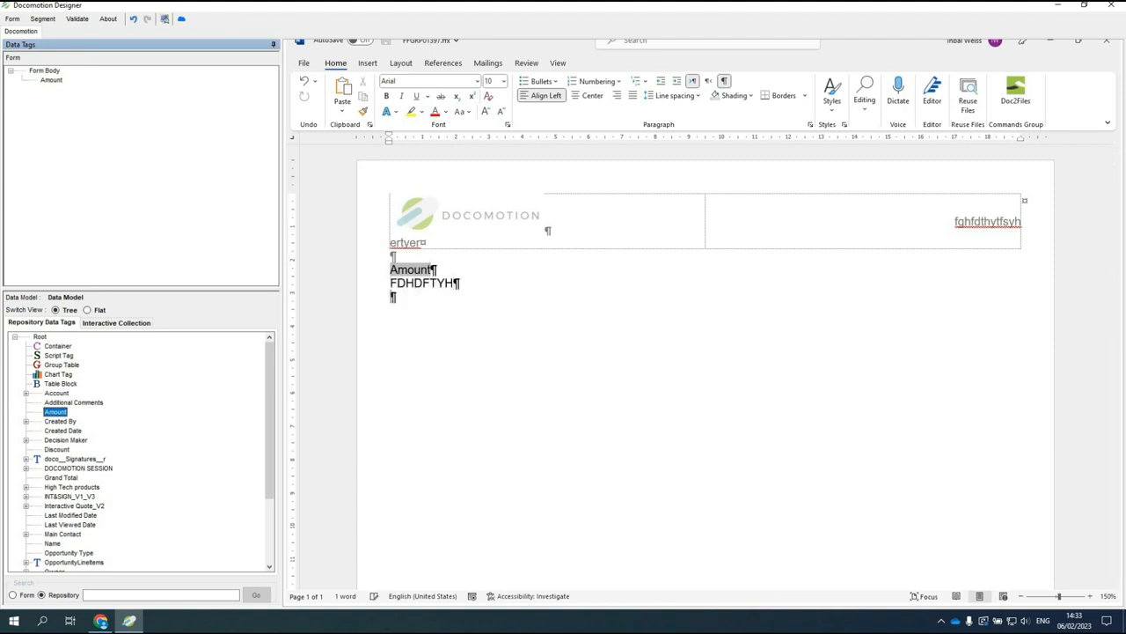
pyautogui.write('DXFGH')
pyautogui.click(51, 80)
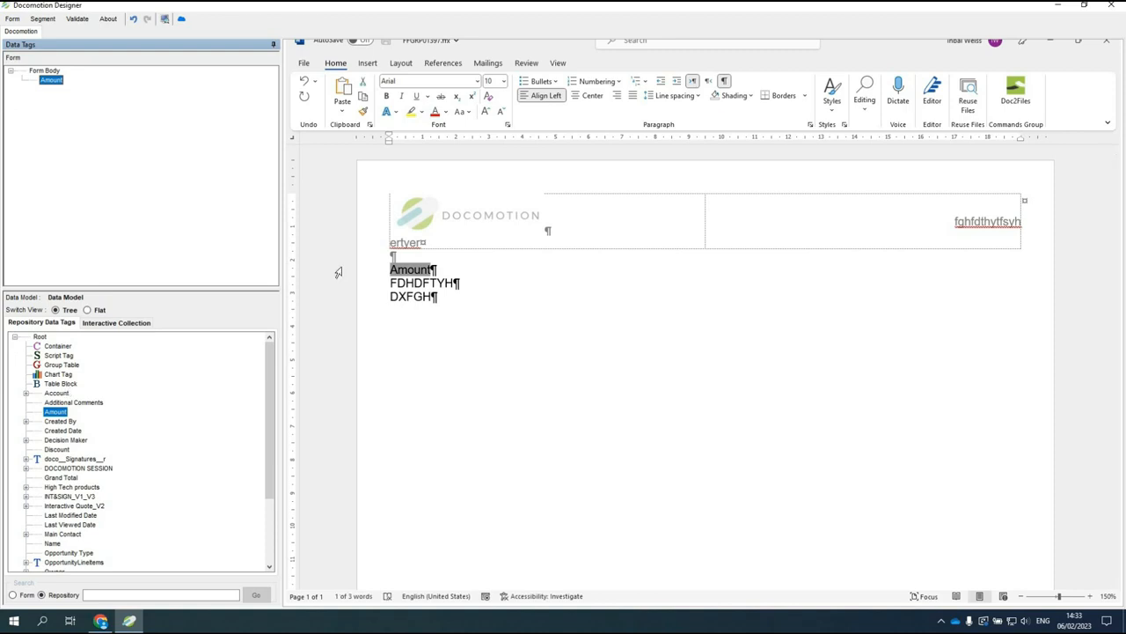
# Step: Delete the two sample text lines and remove the Amount tag from the form body
pyautogui.moveTo(400, 293); pyautogui.dragTo(396, 286)
pyautogui.press('Delete')
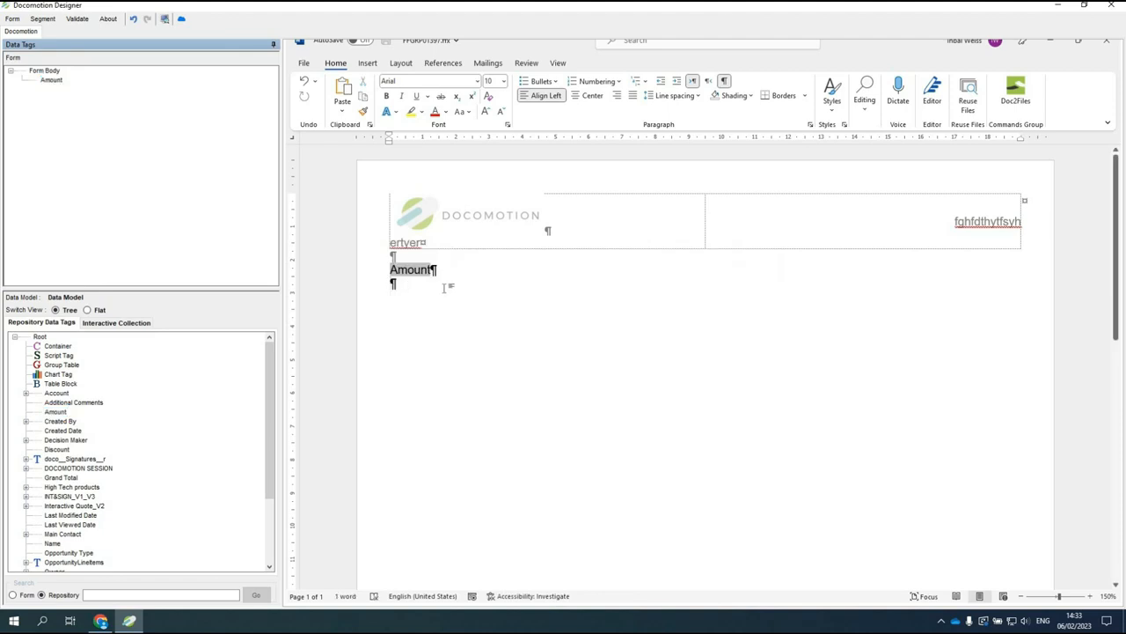
pyautogui.doubleClick(419, 276)
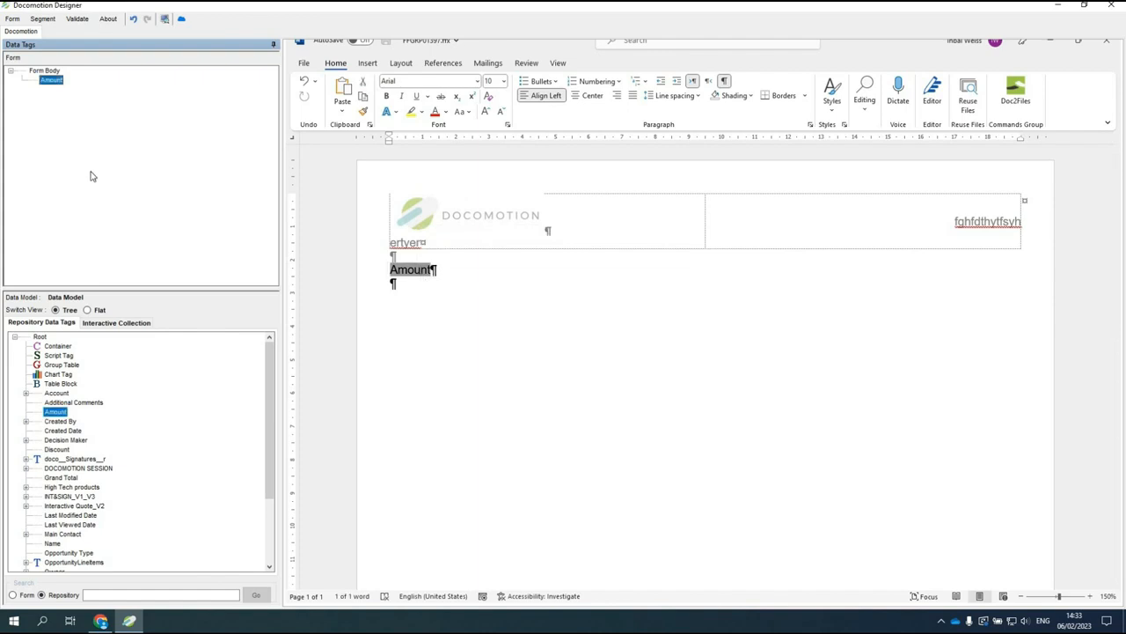
pyautogui.rightClick(50, 84)
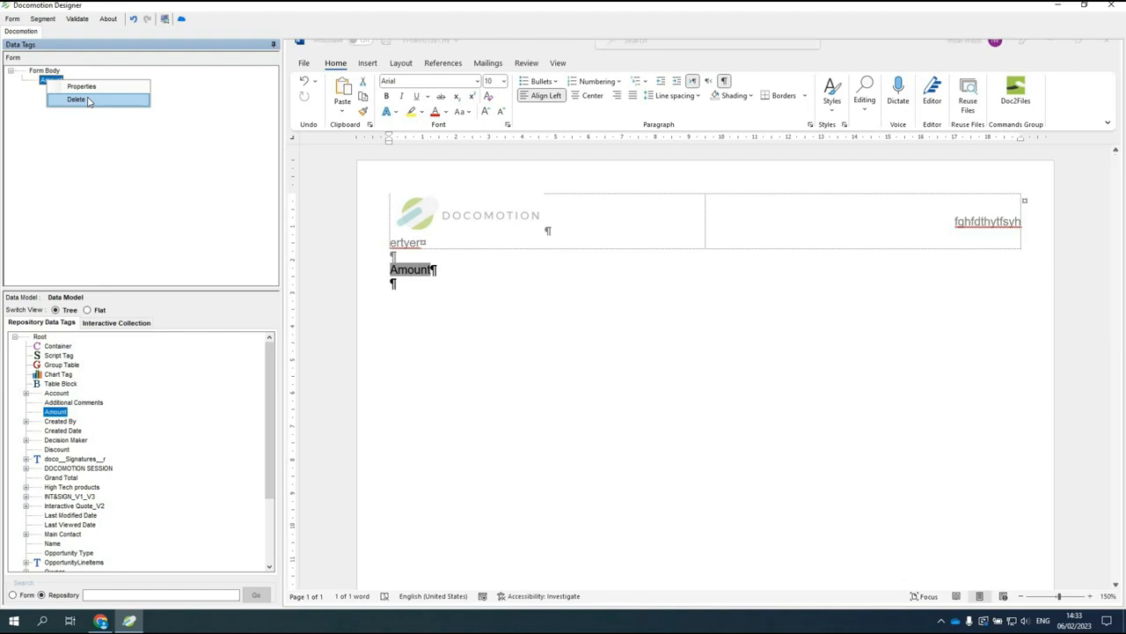
pyautogui.click(88, 100)
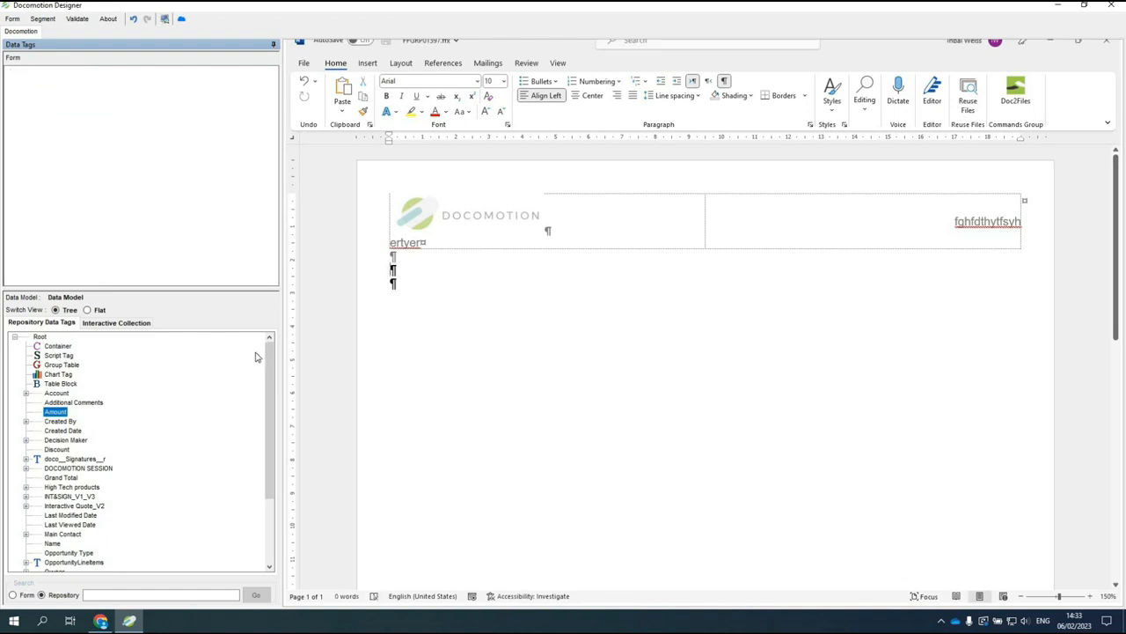
# Step: Insert text field 1 from the DOCOMOTION SESSION collection into the form body and size it 2 cm high by 7 cm wide
pyautogui.click(115, 323)
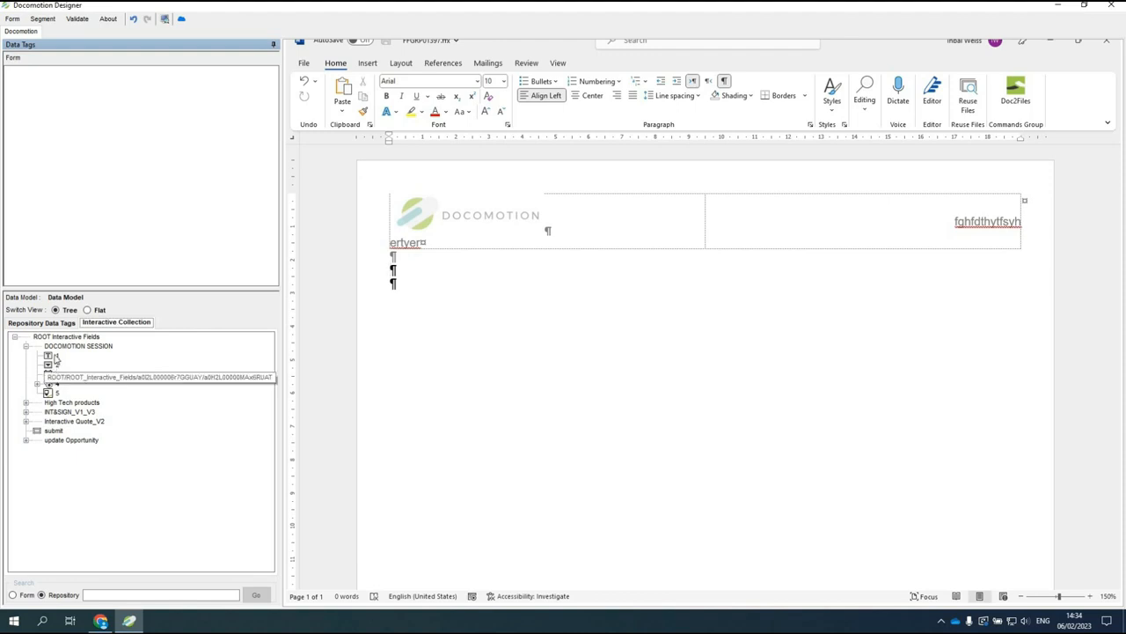
pyautogui.doubleClick(53, 355)
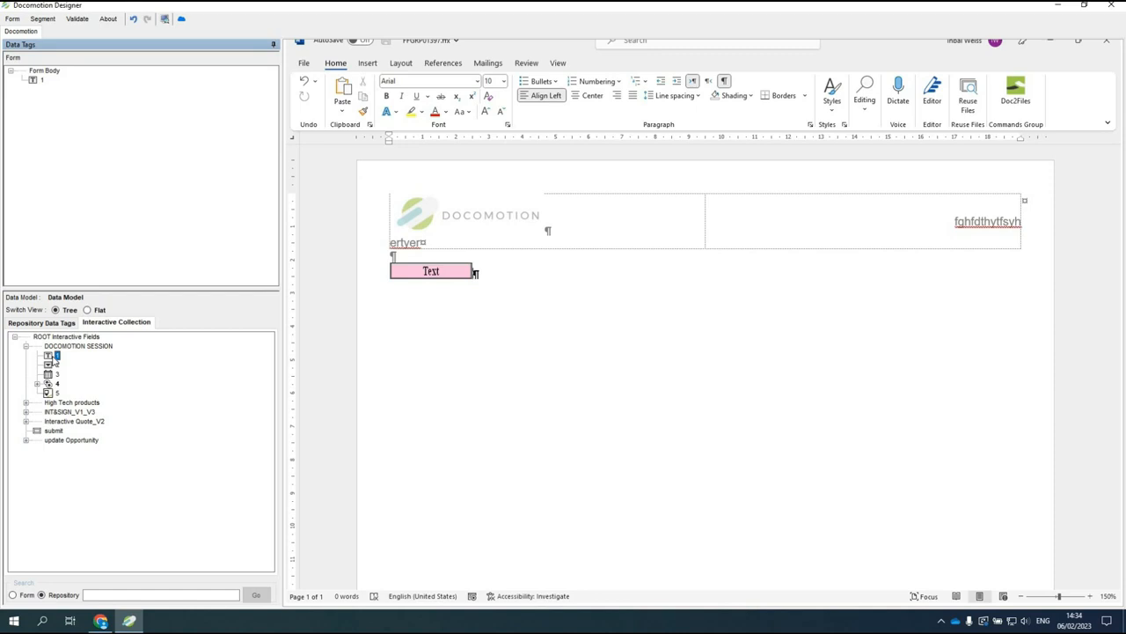
pyautogui.click(437, 274)
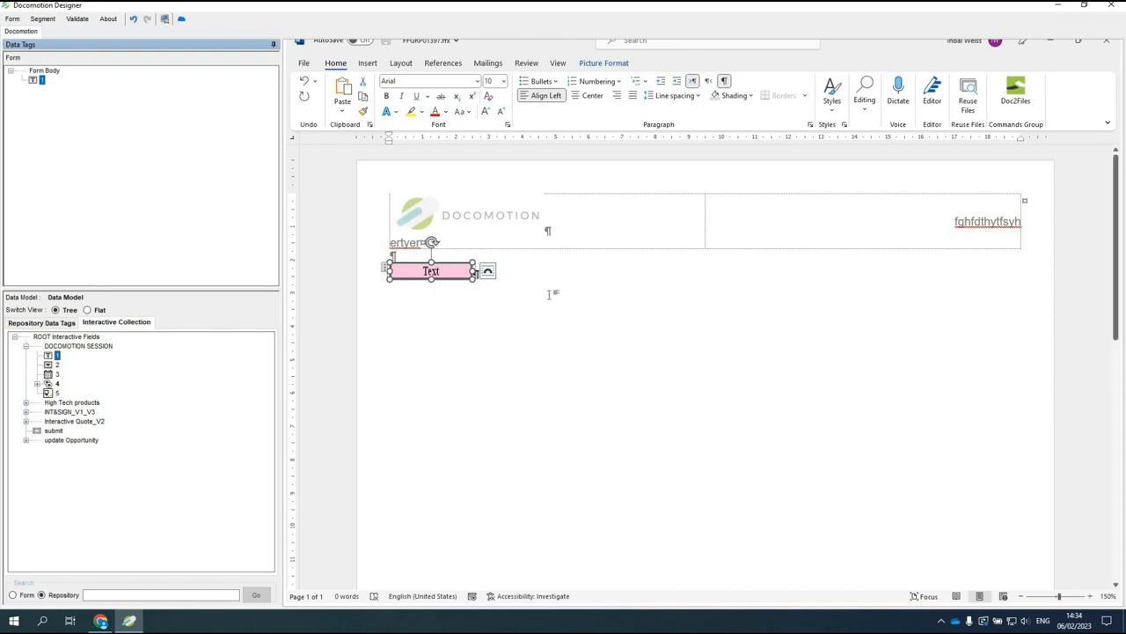
pyautogui.click(604, 64)
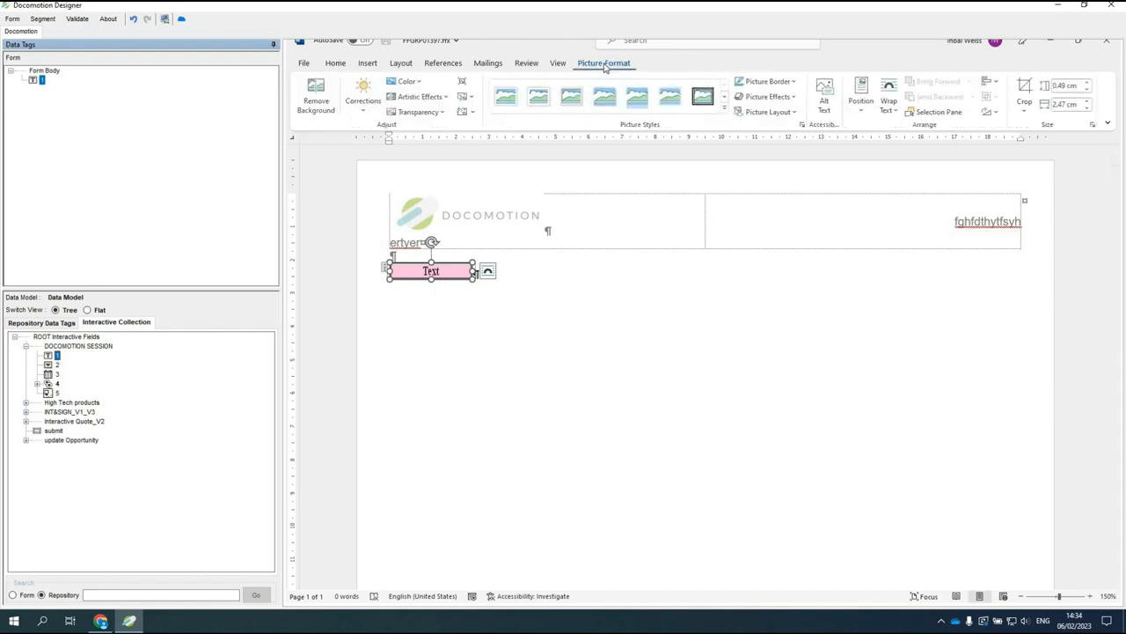
pyautogui.click(1096, 88)
pyautogui.write('2')
pyautogui.press('Return')
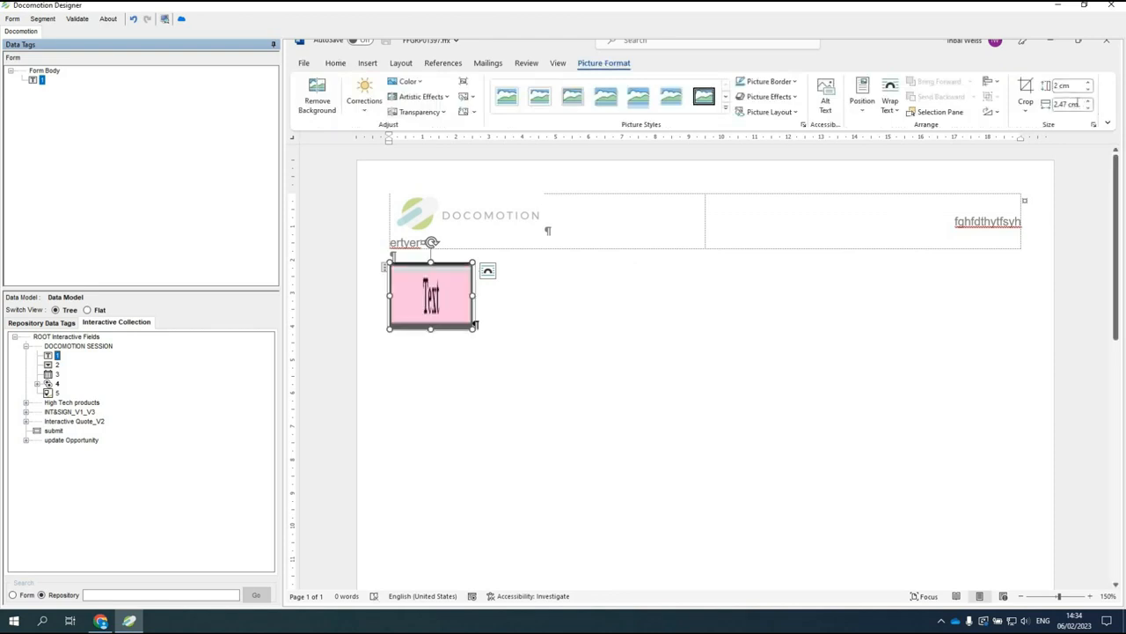
pyautogui.click(1077, 103)
pyautogui.write('7')
pyautogui.press('Return')
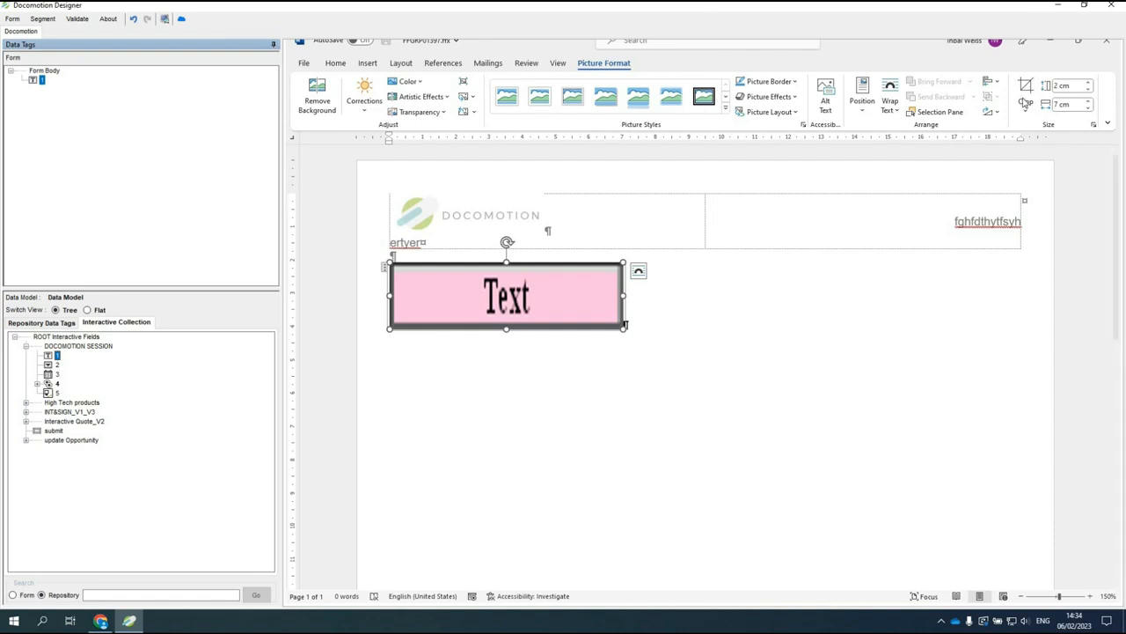
# Step: Set the text field's width to 6 cm
pyautogui.click(1059, 106)
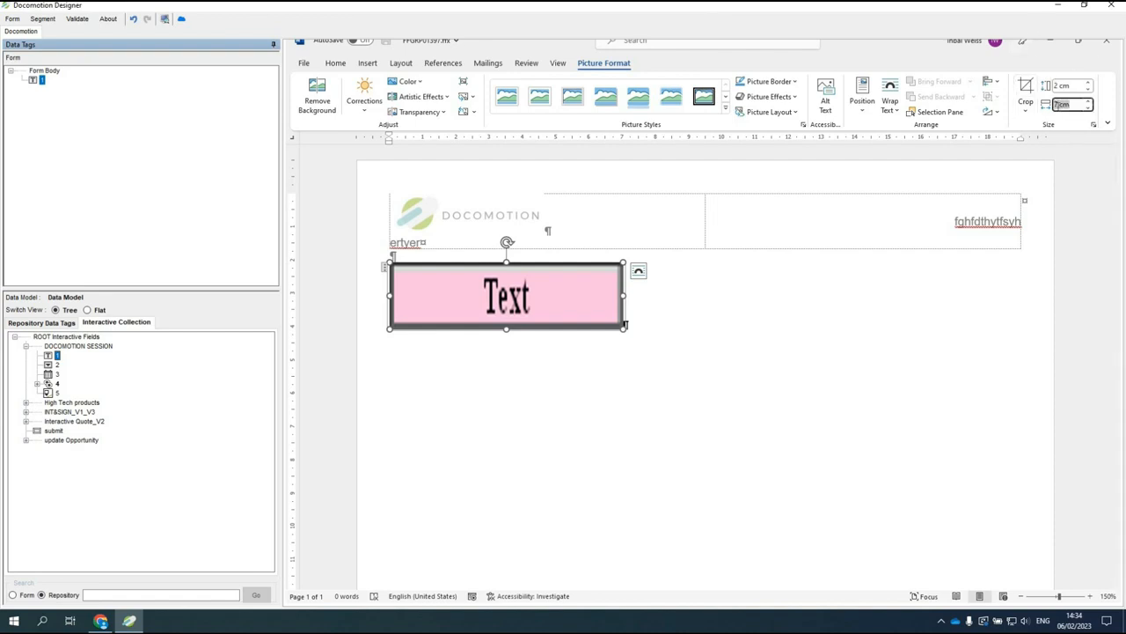
pyautogui.moveTo(1074, 102); pyautogui.dragTo(1054, 103)
pyautogui.write('6')
pyautogui.press('Return')
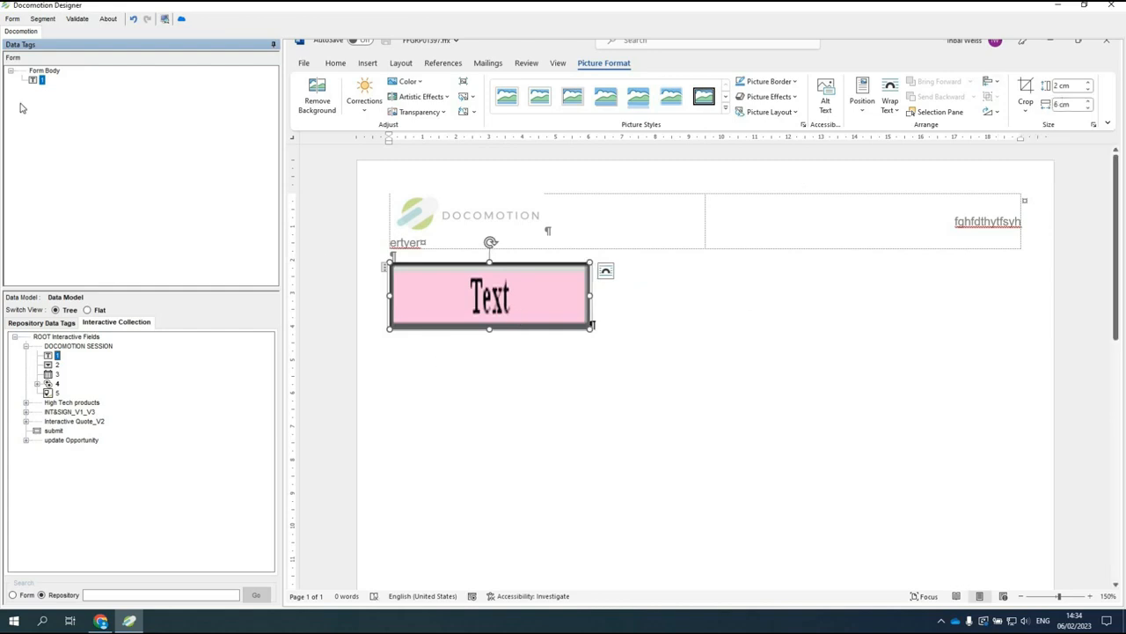
# Step: Review the text field's properties, including its text options and fill colour choices, and close them without saving
pyautogui.rightClick(41, 82)
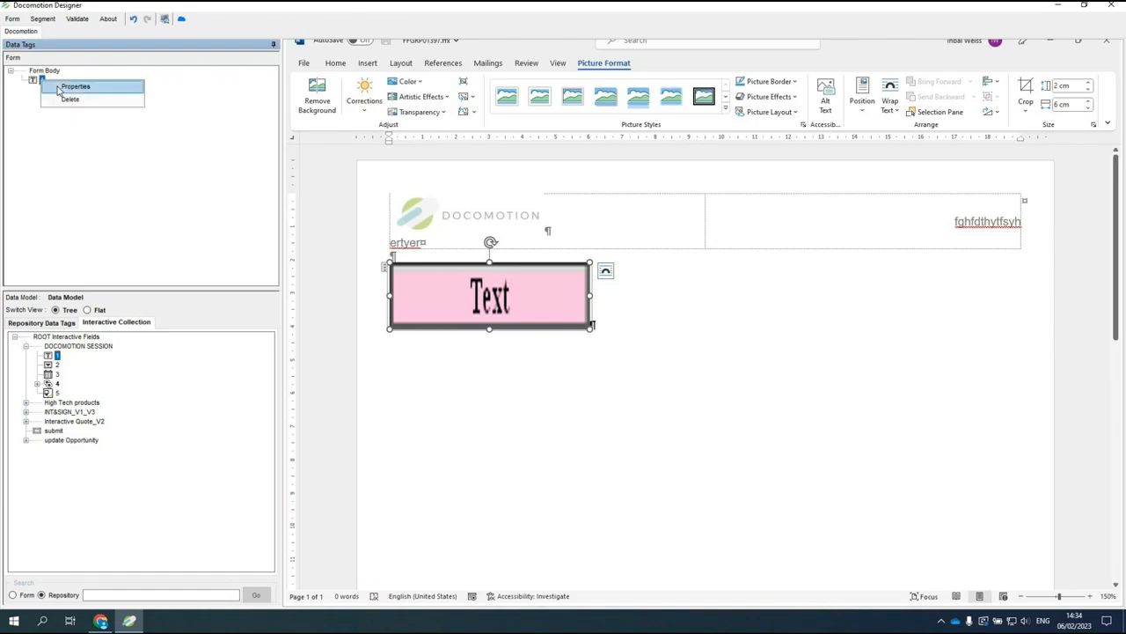
pyautogui.click(68, 85)
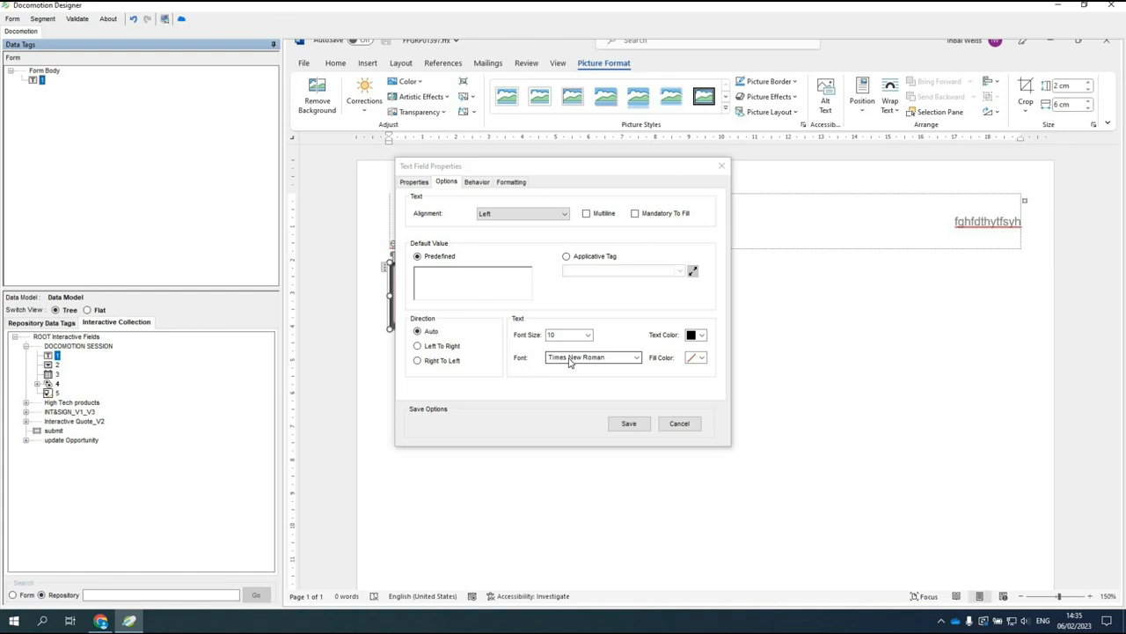
pyautogui.click(703, 359)
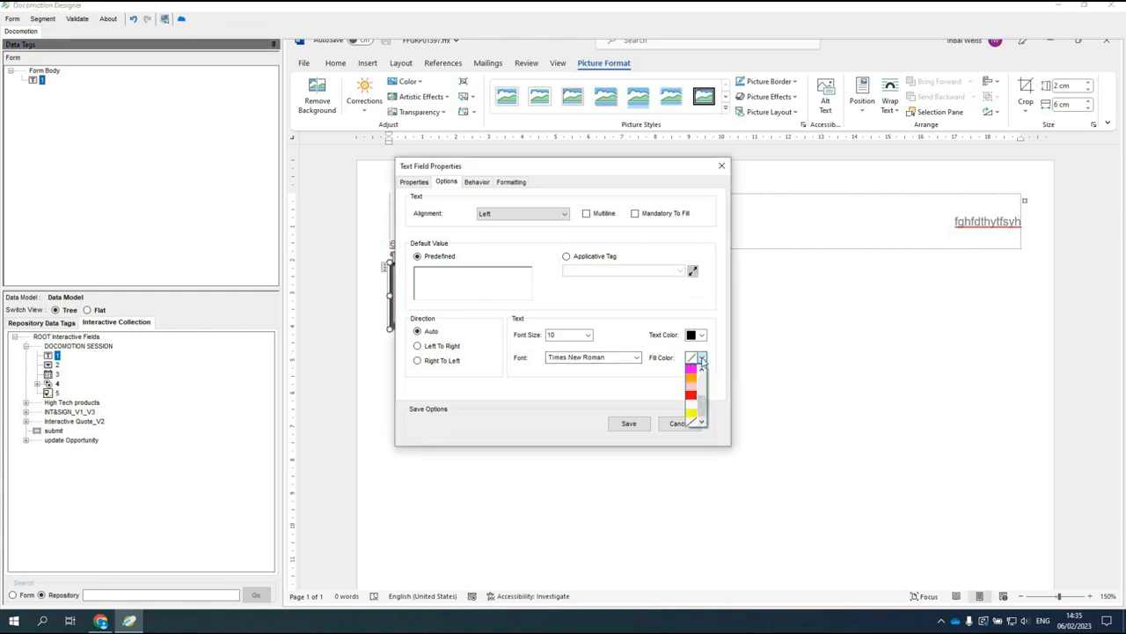
pyautogui.click(698, 362)
pyautogui.click(687, 425)
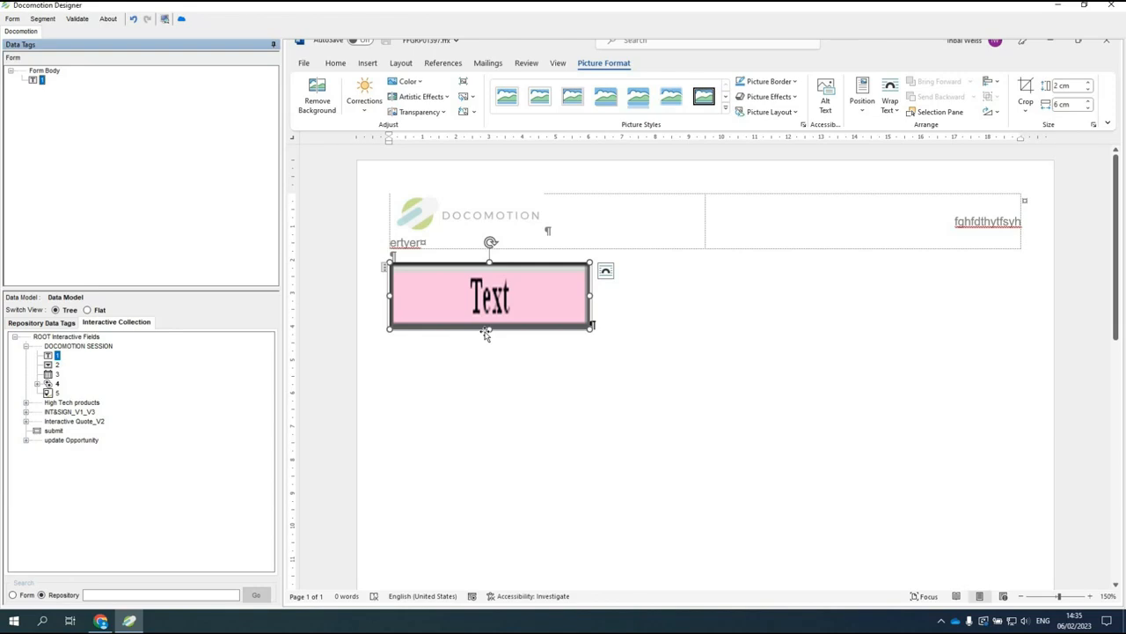
# Step: Insert date field 3 from the DOCOMOTION SESSION collection two lines below the text field
pyautogui.click(593, 326)
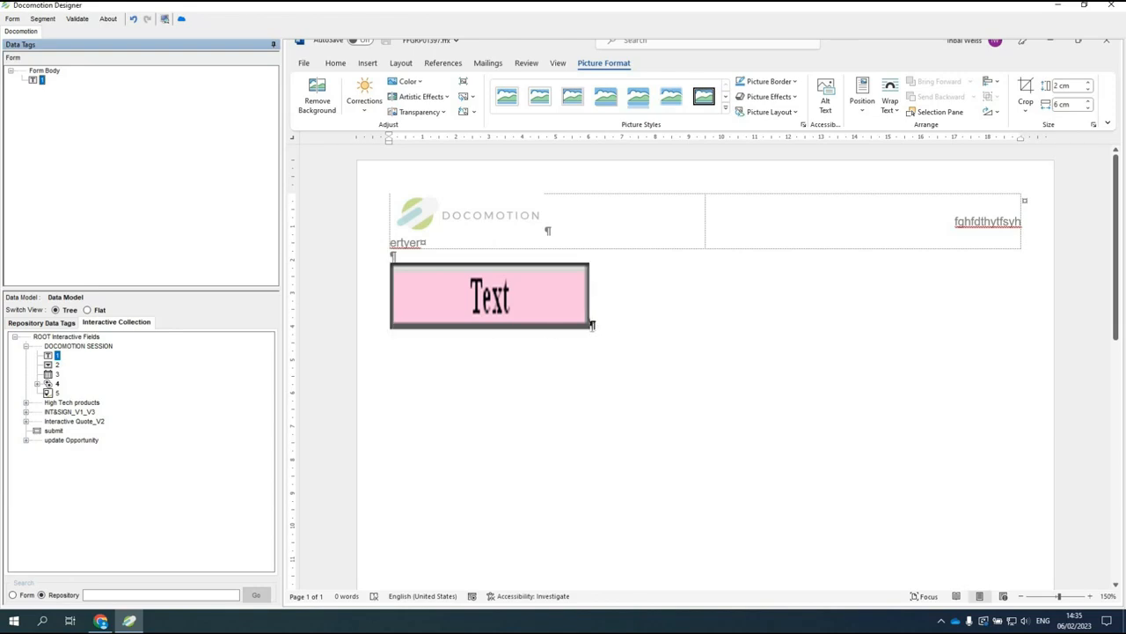
pyautogui.press('Return')
pyautogui.press('Return')
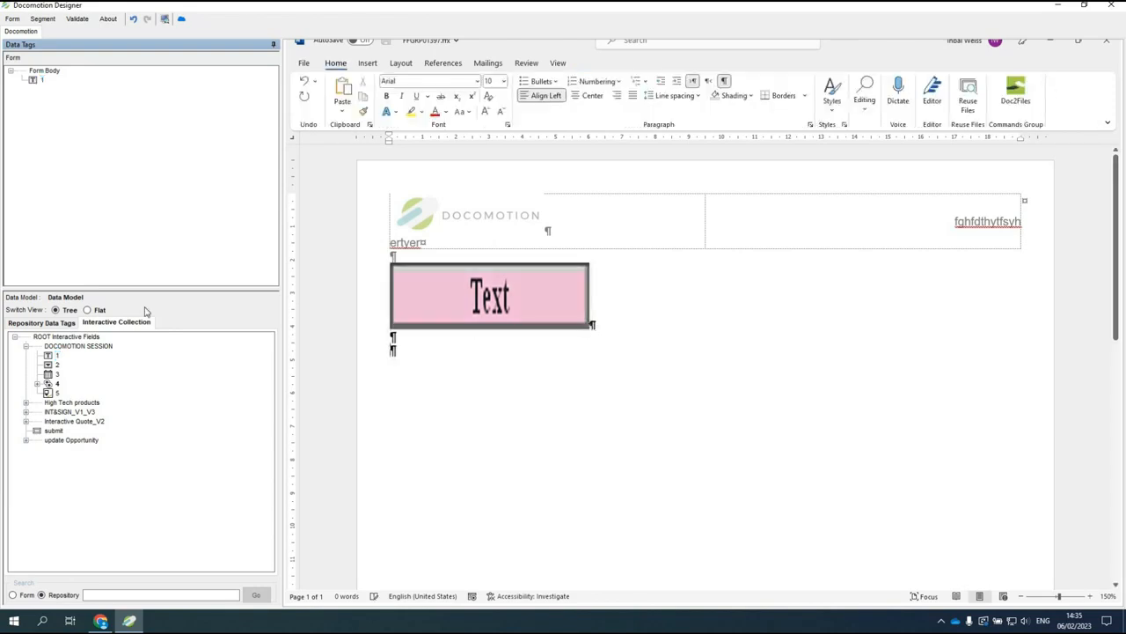
pyautogui.doubleClick(51, 374)
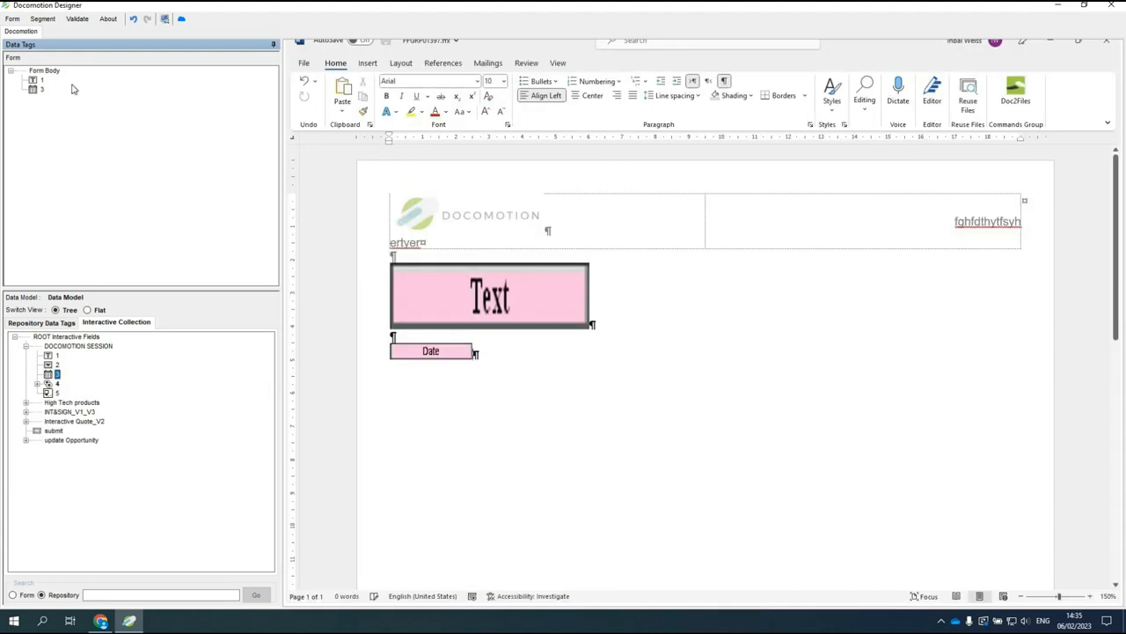
# Step: Review the date field's properties and the system calendar as a date picker example, and close both without saving
pyautogui.click(55, 92)
pyautogui.rightClick(42, 89)
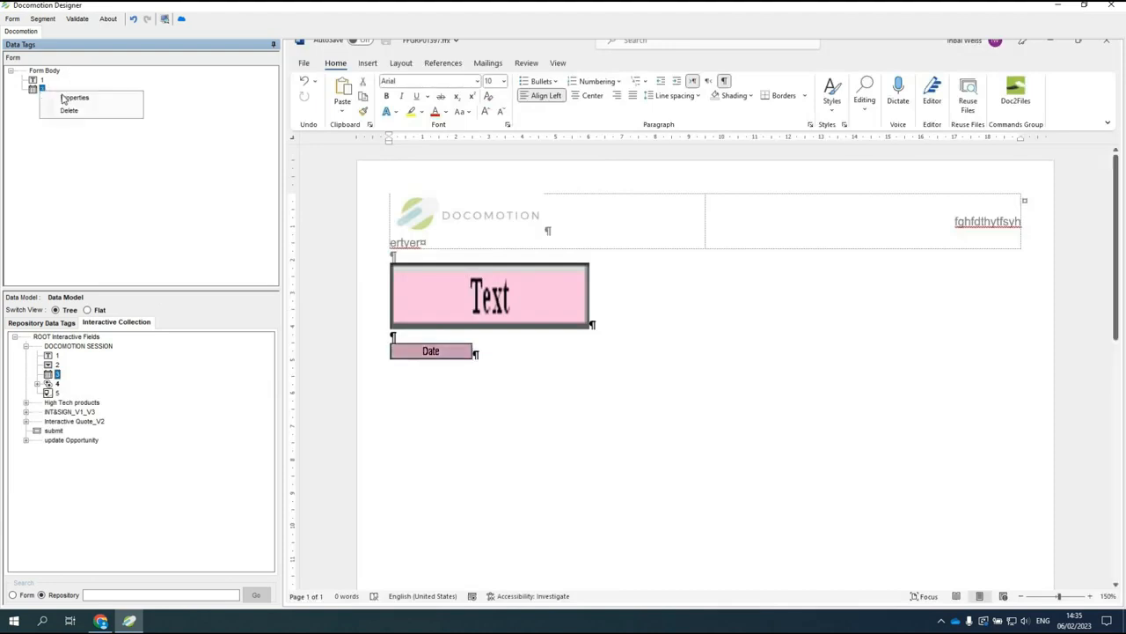
pyautogui.click(63, 97)
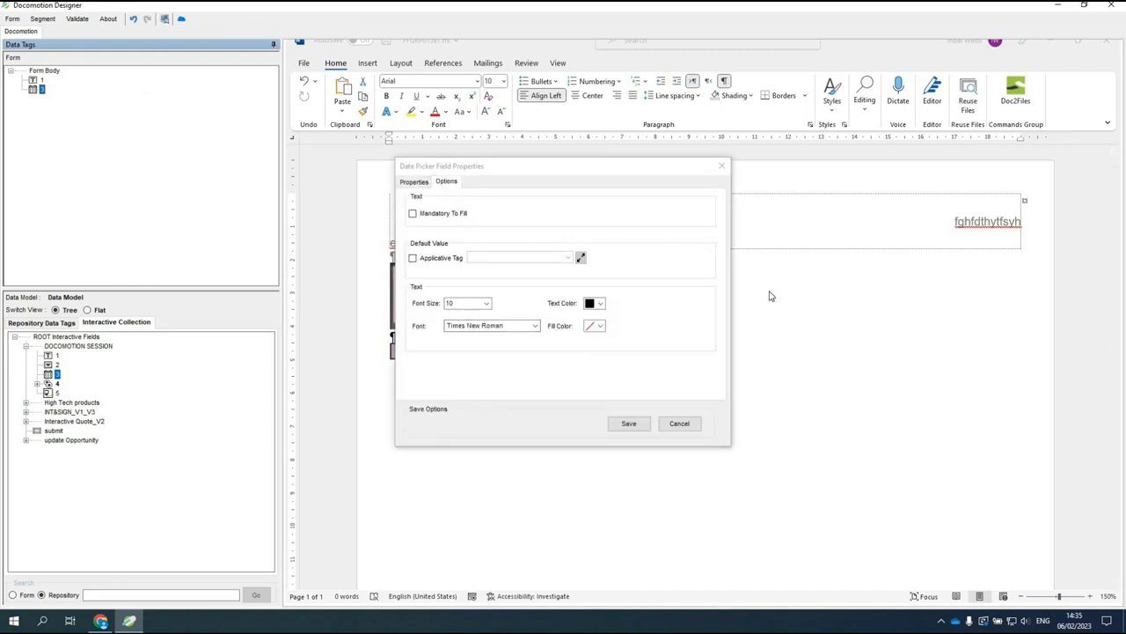
pyautogui.click(1075, 620)
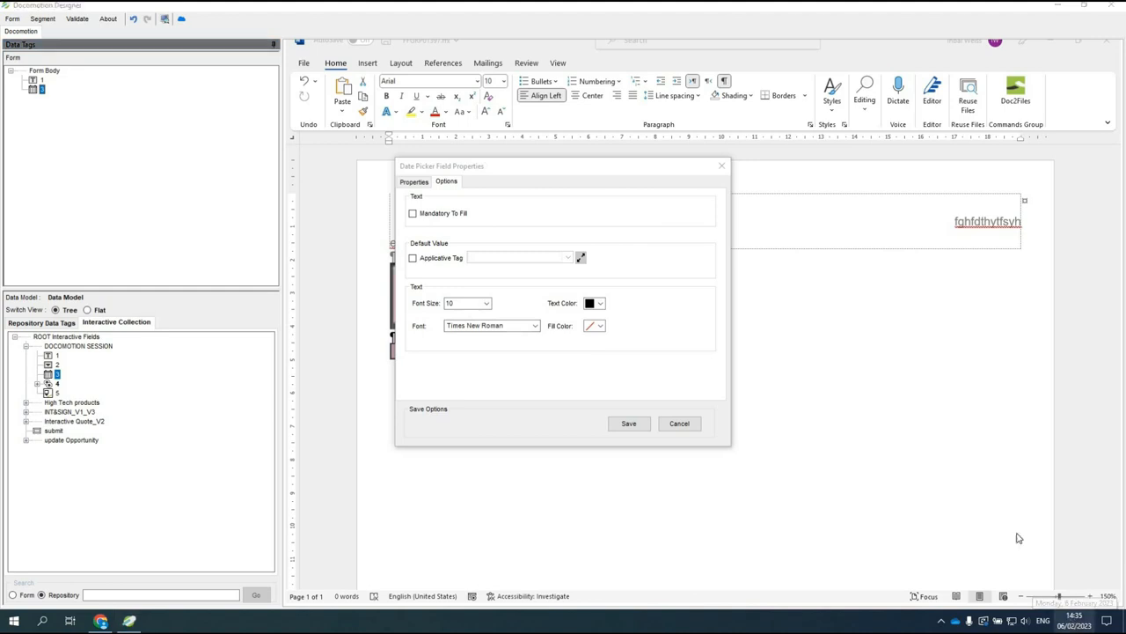
pyautogui.click(936, 377)
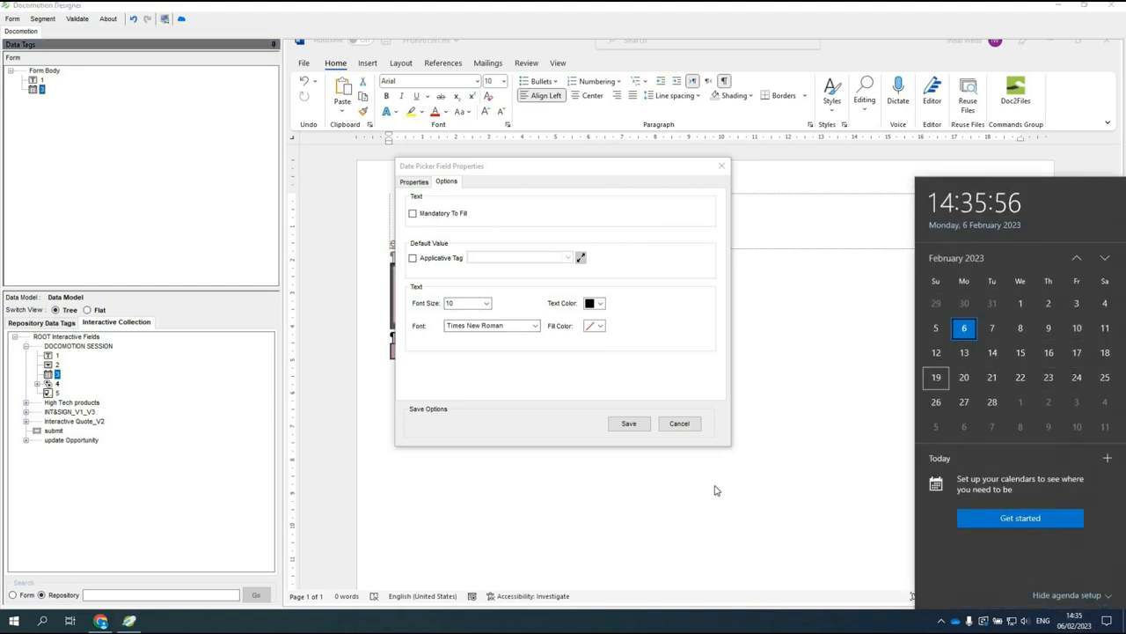
pyautogui.click(691, 425)
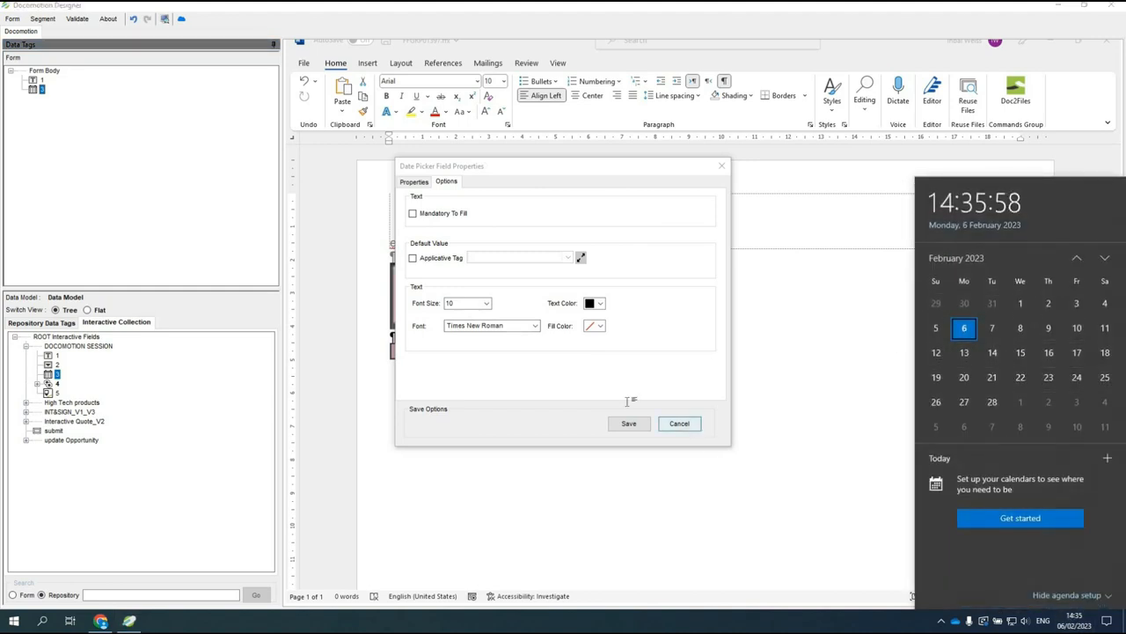
pyautogui.click(478, 355)
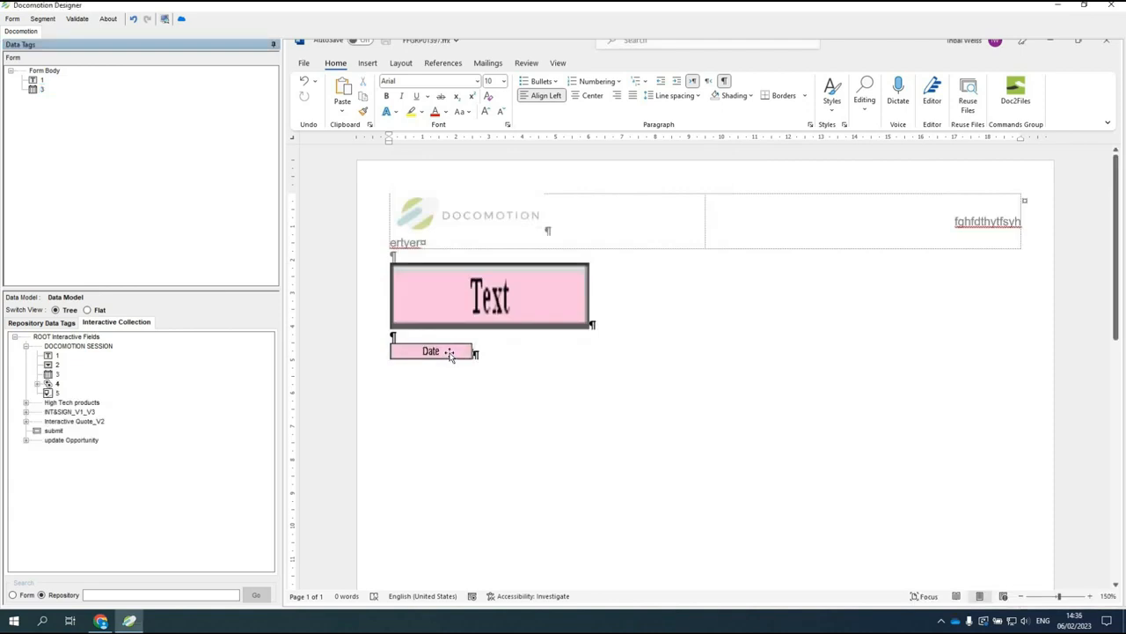
# Step: Add the label YES two lines below the date field and expand the options of field 4
pyautogui.click(440, 350)
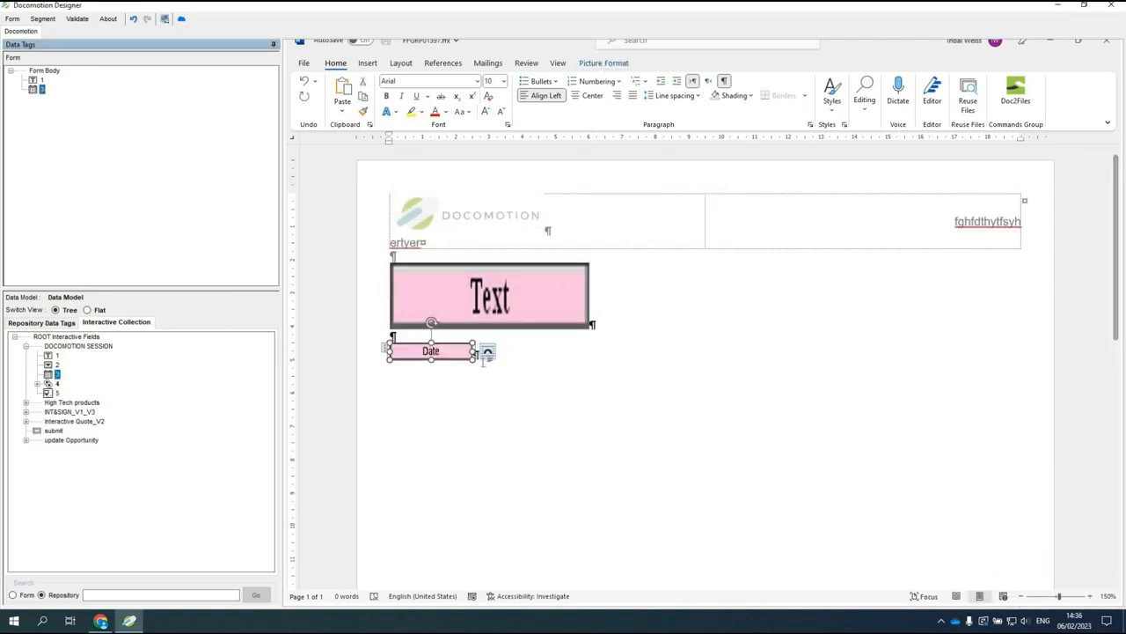
pyautogui.click(482, 360)
pyautogui.press('Return')
pyautogui.press('Return')
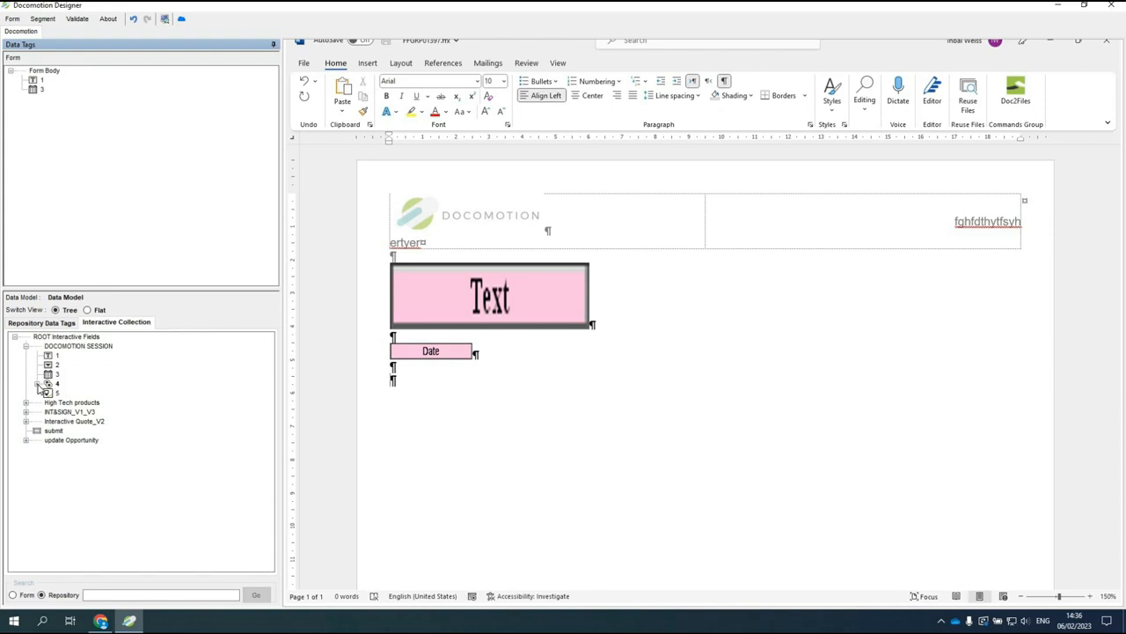
pyautogui.click(37, 384)
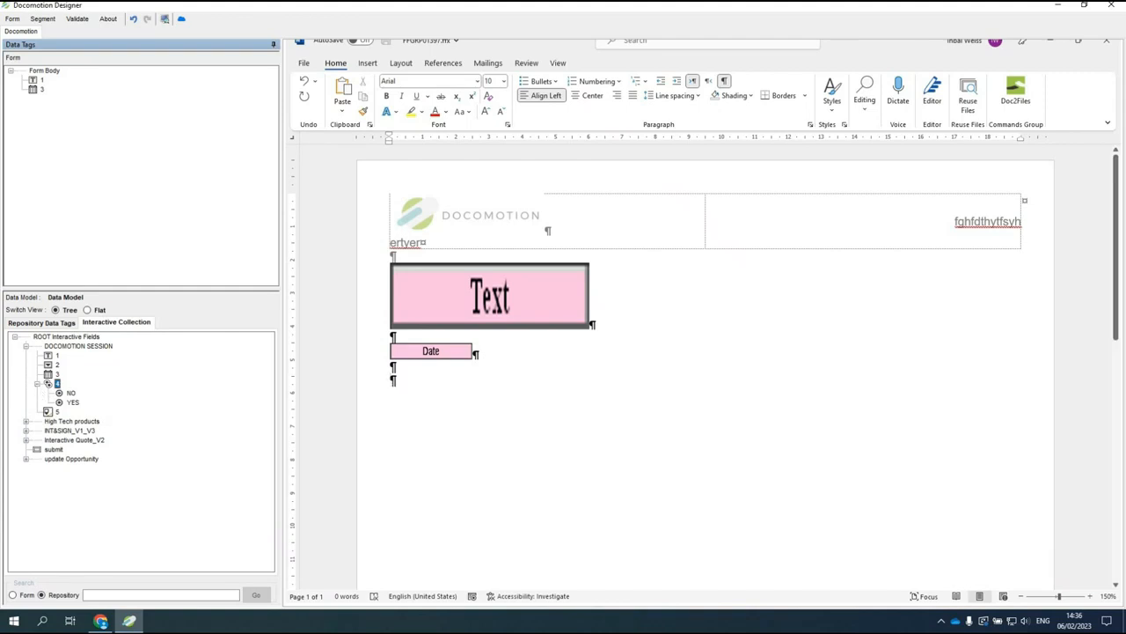
pyautogui.write('YE')
pyautogui.write('S')
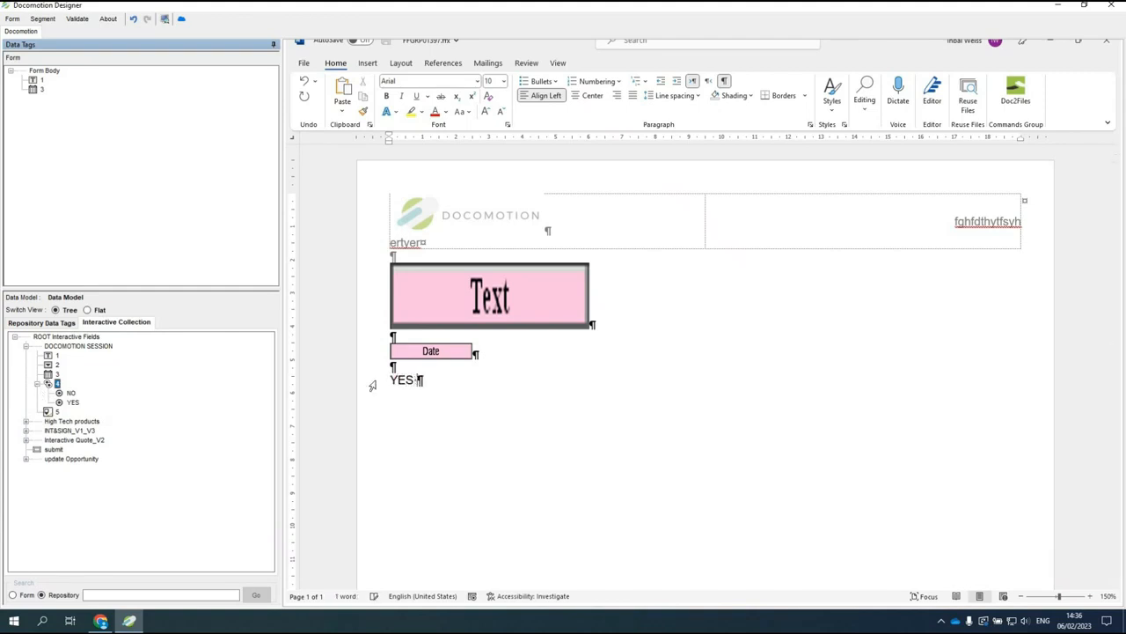
# Step: Insert the YES option of field 4 beside the YES label and set the radio button's height and width to 0.35 cm
pyautogui.click(73, 401)
pyautogui.doubleClick(73, 401)
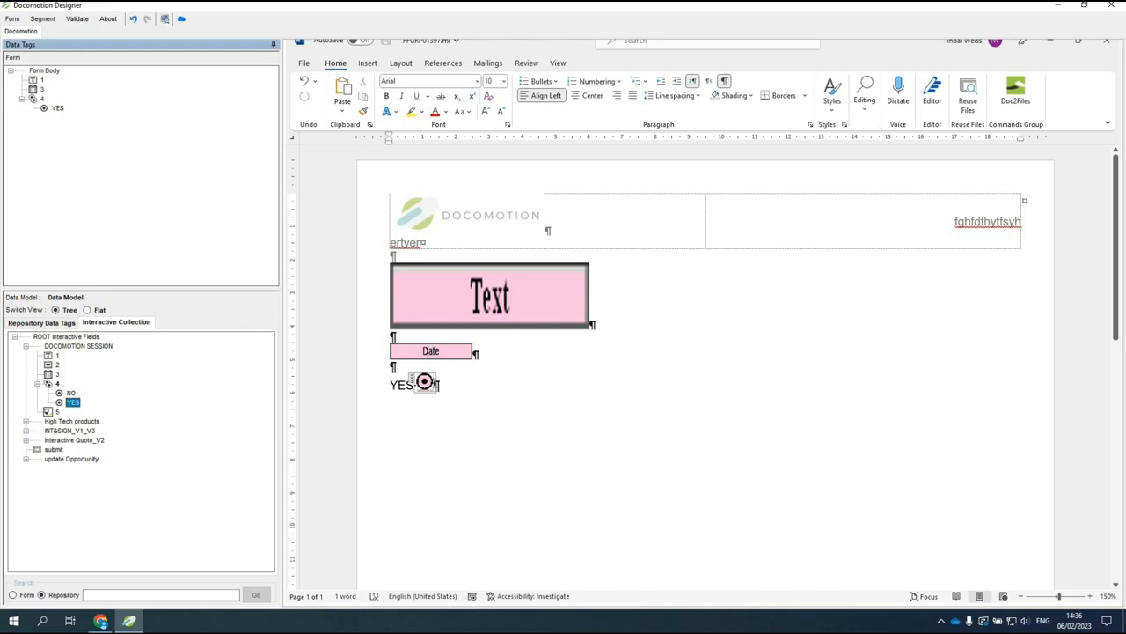
pyautogui.click(426, 381)
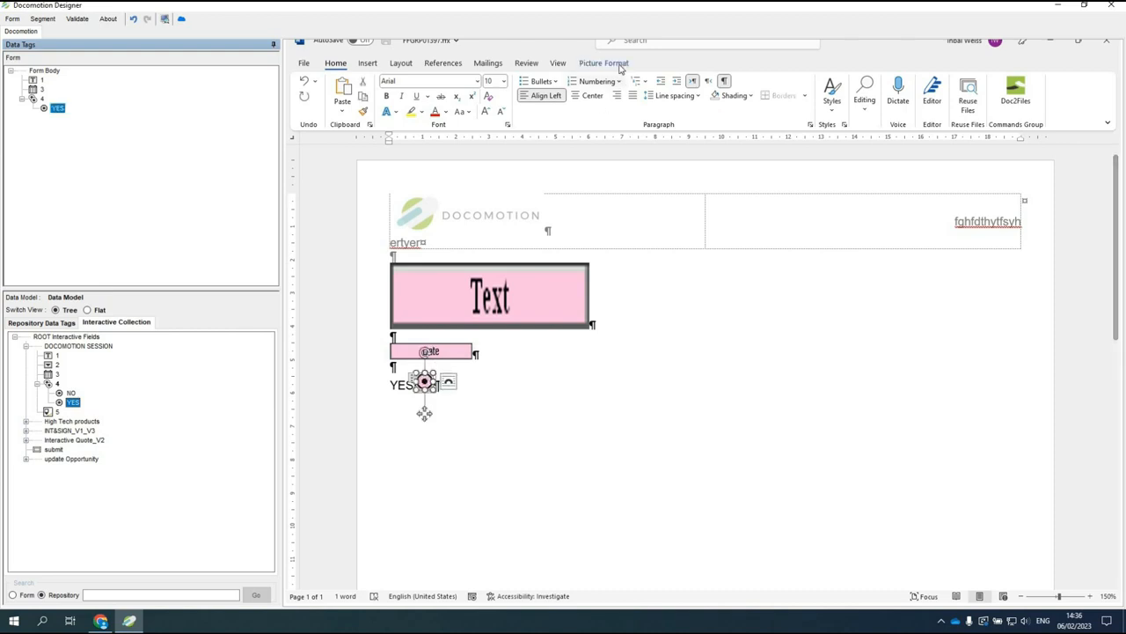
pyautogui.click(1060, 86)
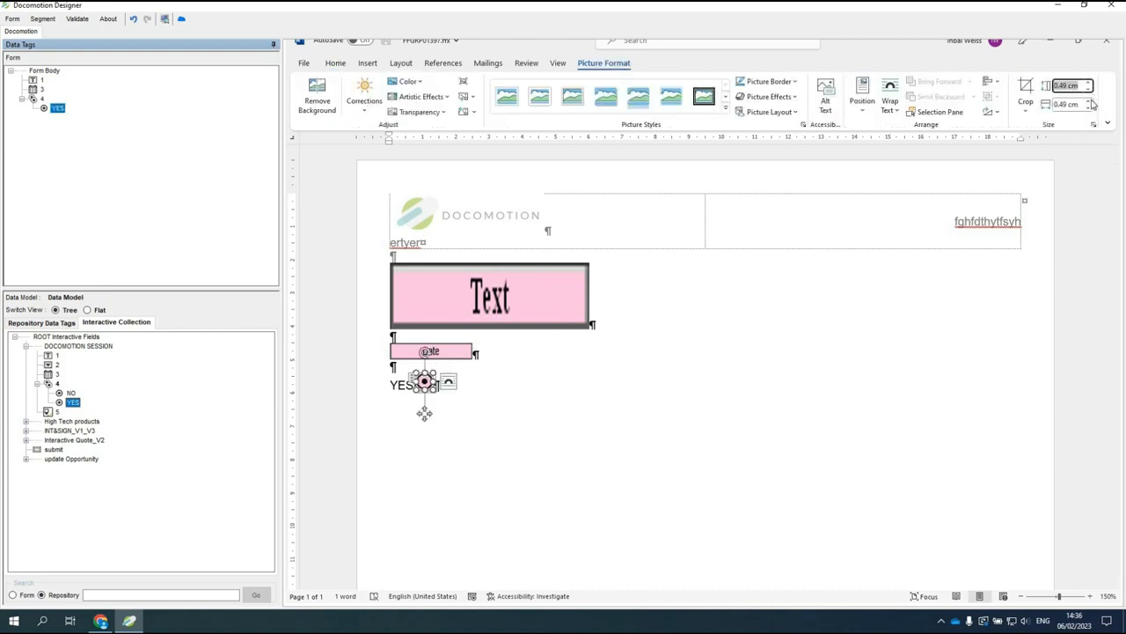
pyautogui.write('0.35')
pyautogui.press('Return')
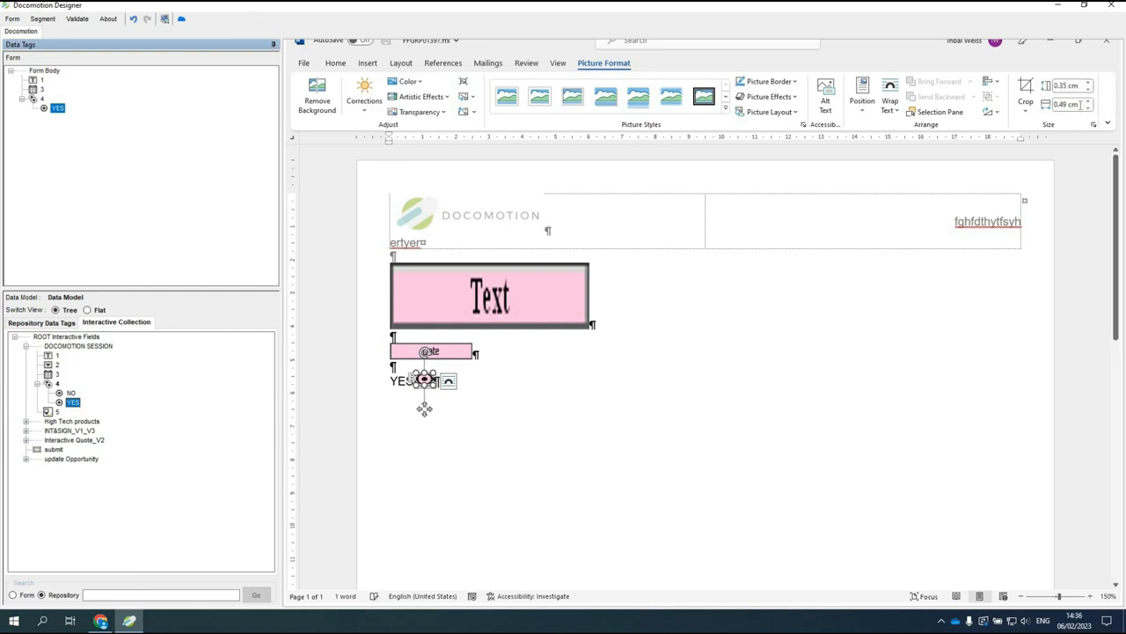
pyautogui.click(1062, 103)
pyautogui.write('0.35')
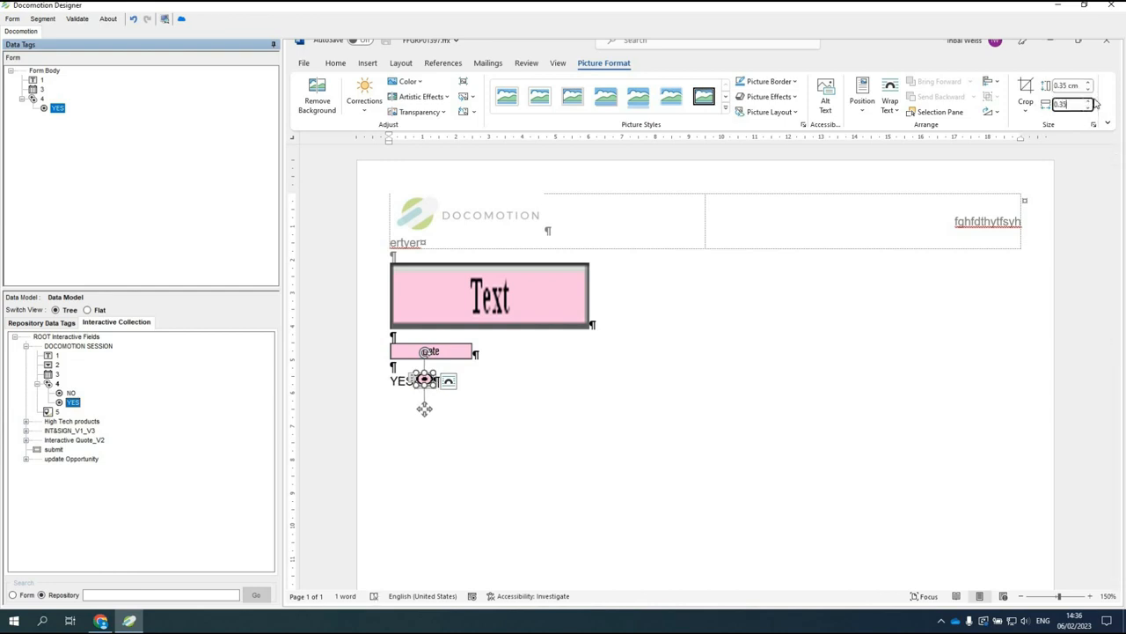
pyautogui.press('Return')
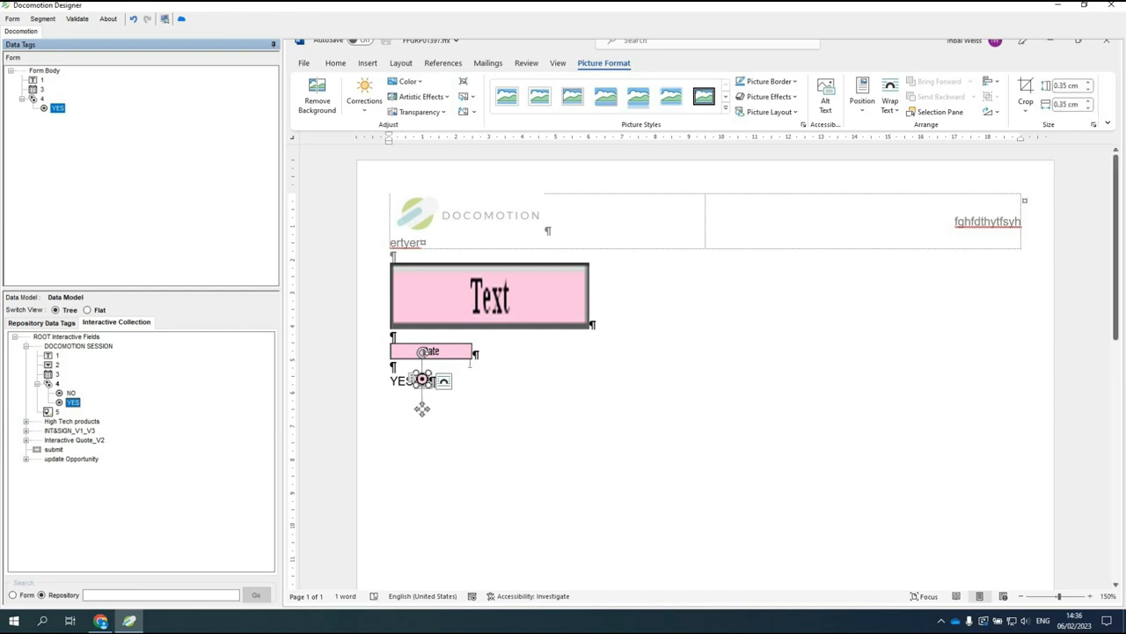
# Step: Insert signature field 5 from the DOCOMOTION SESSION collection two lines below the YES radio button
pyautogui.click(480, 355)
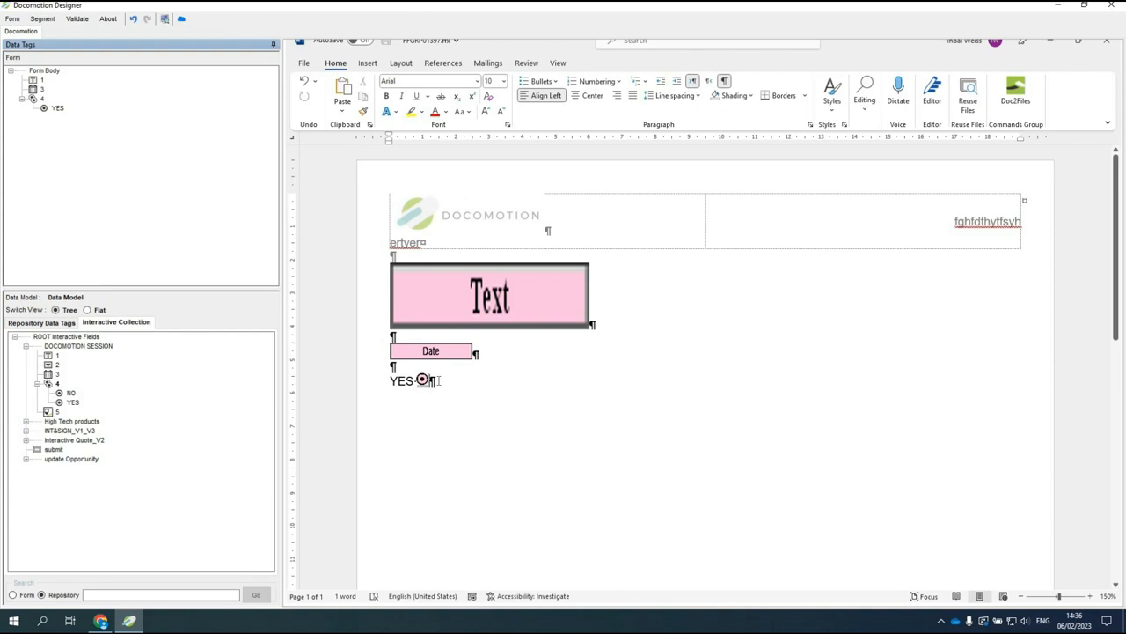
pyautogui.press('Return')
pyautogui.press('Return')
pyautogui.doubleClick(49, 413)
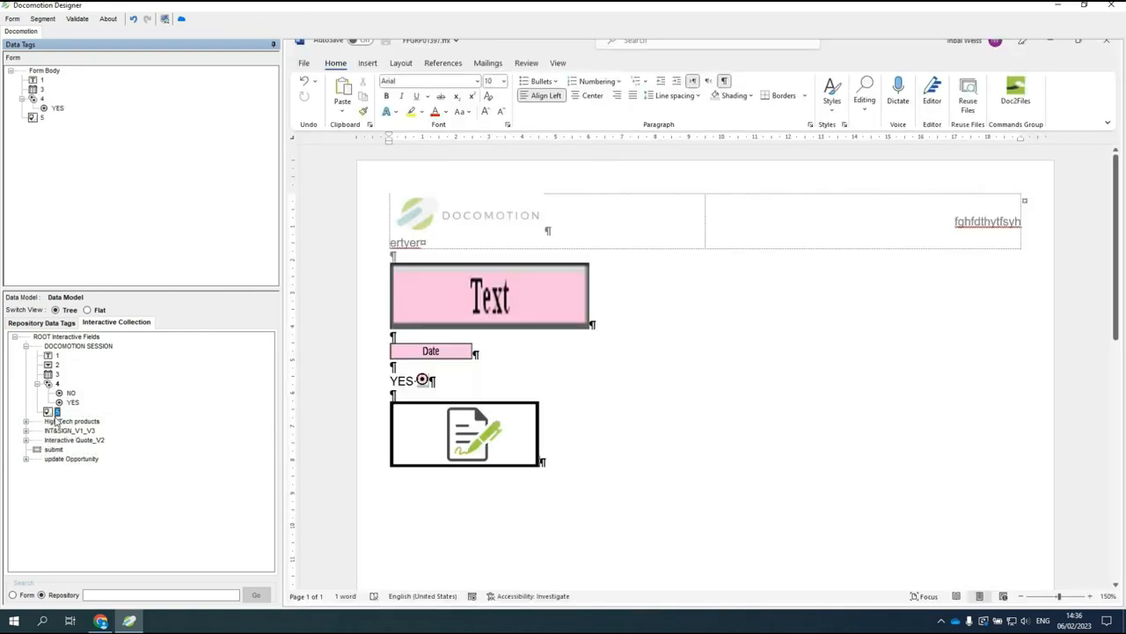
# Step: Review the signature field's pad, background and reset button options, and save its properties without changes
pyautogui.rightClick(41, 117)
pyautogui.click(66, 126)
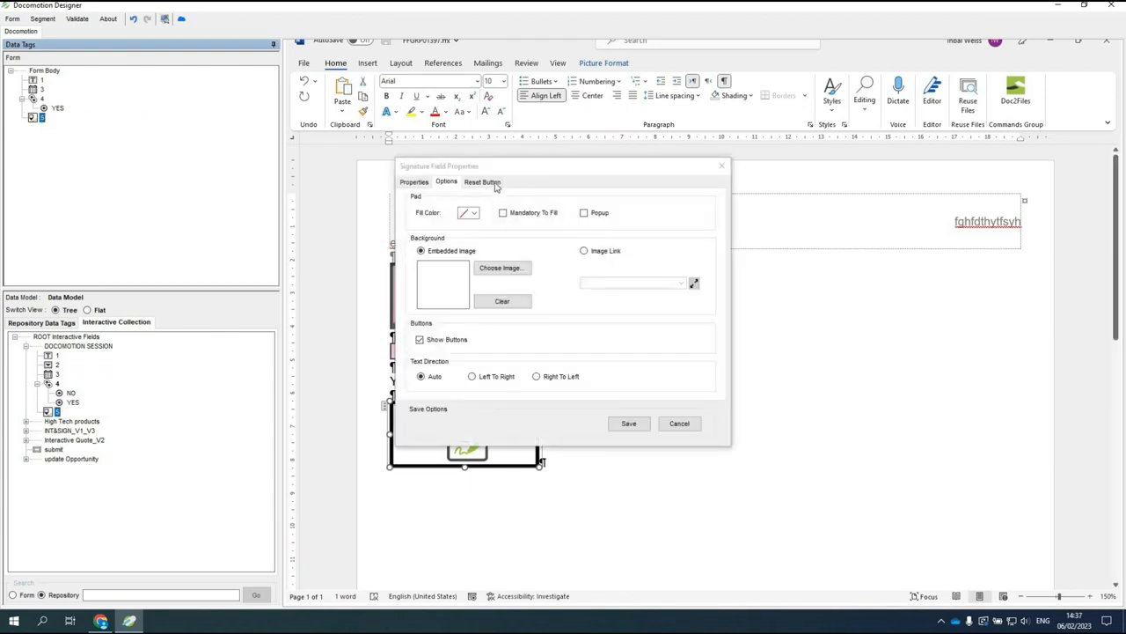
pyautogui.click(483, 182)
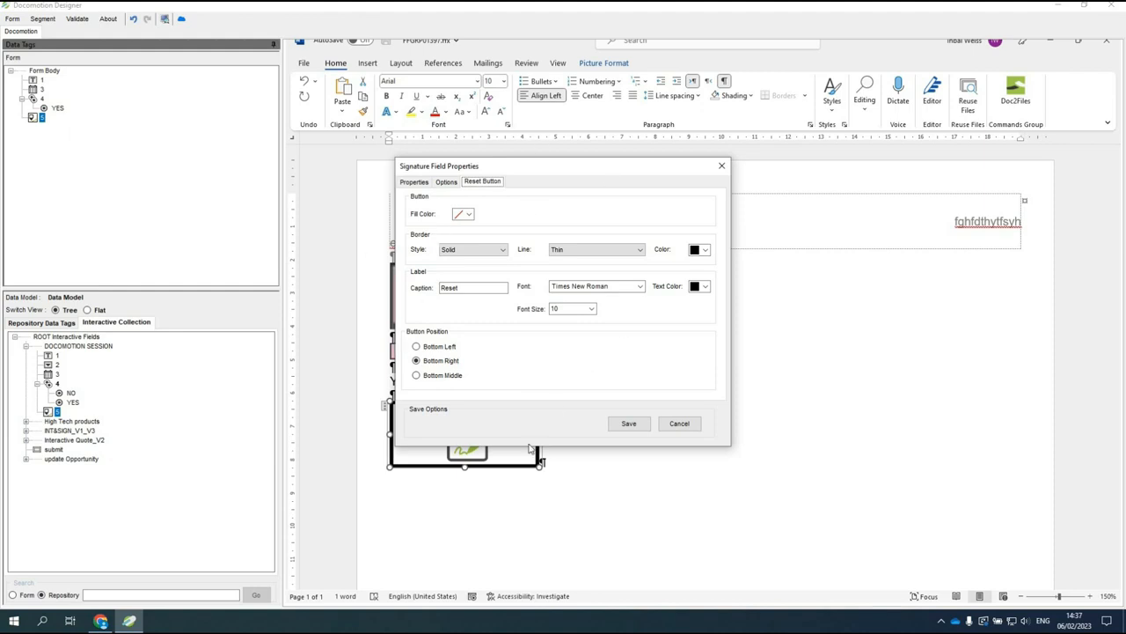
pyautogui.click(447, 182)
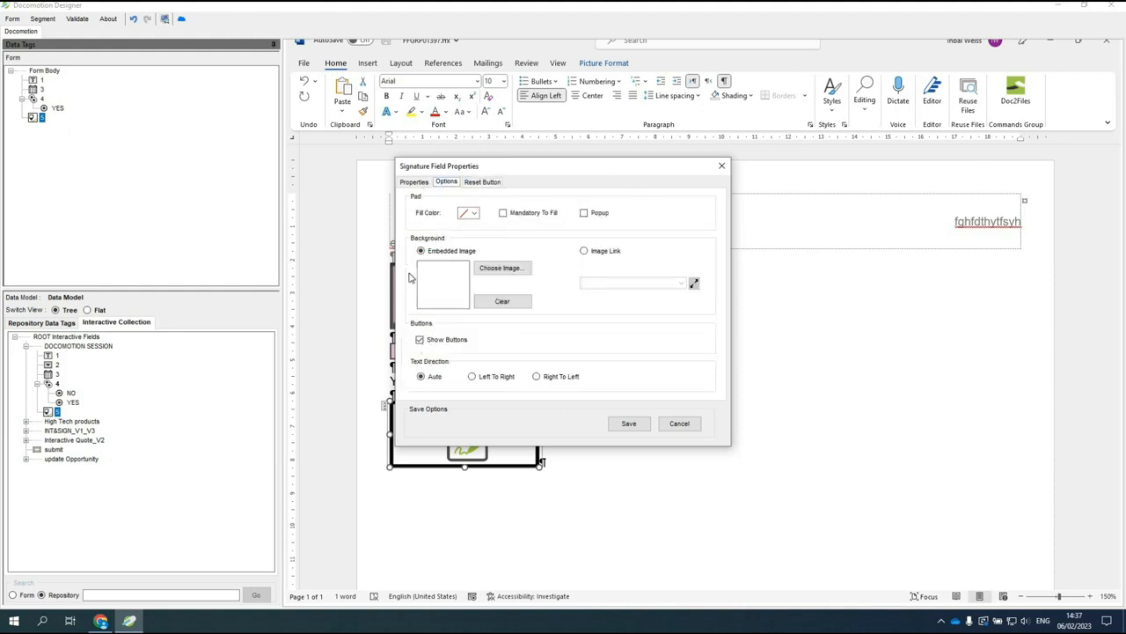
pyautogui.moveTo(587, 168); pyautogui.dragTo(833, 207)
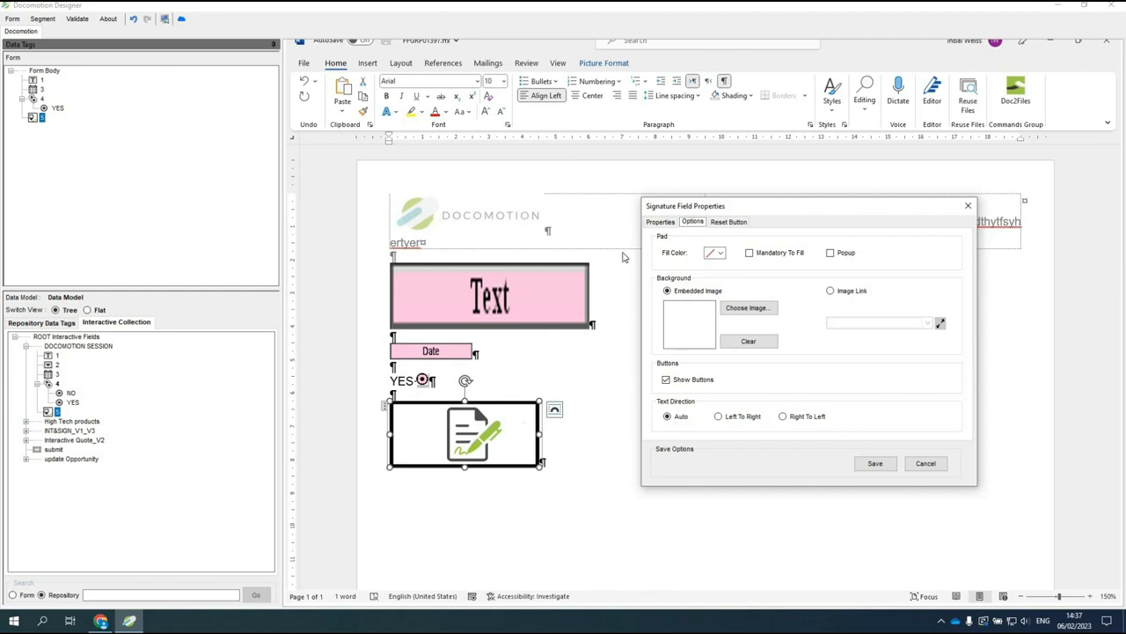
pyautogui.click(876, 462)
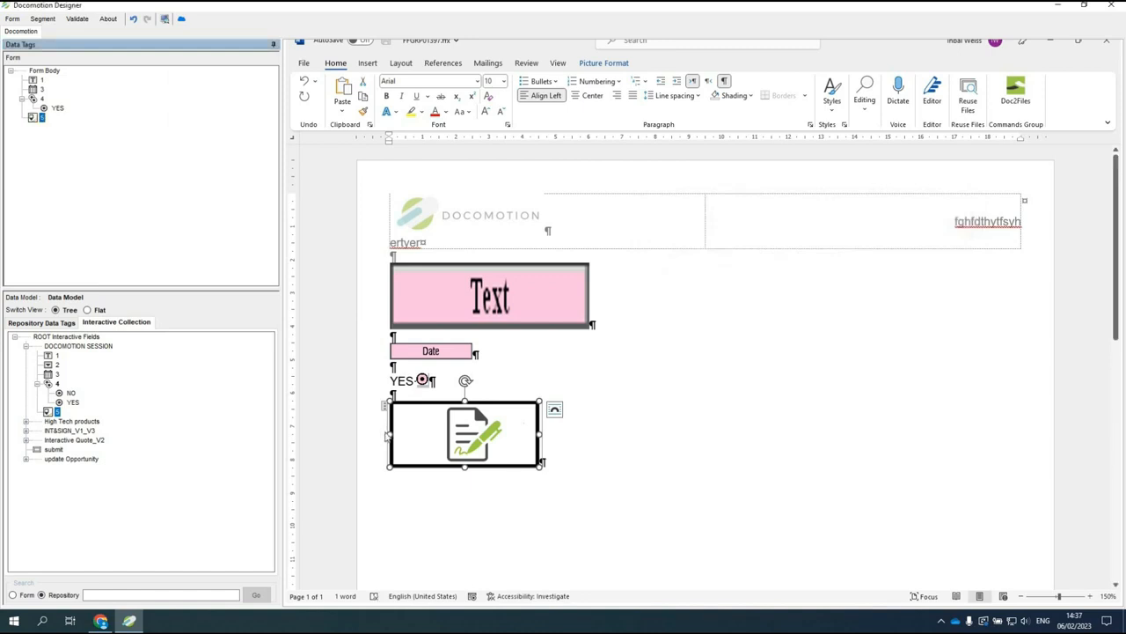
# Step: Insert drop-down field 2 from the DOCOMOTION SESSION collection two lines below the signature field
pyautogui.click(550, 456)
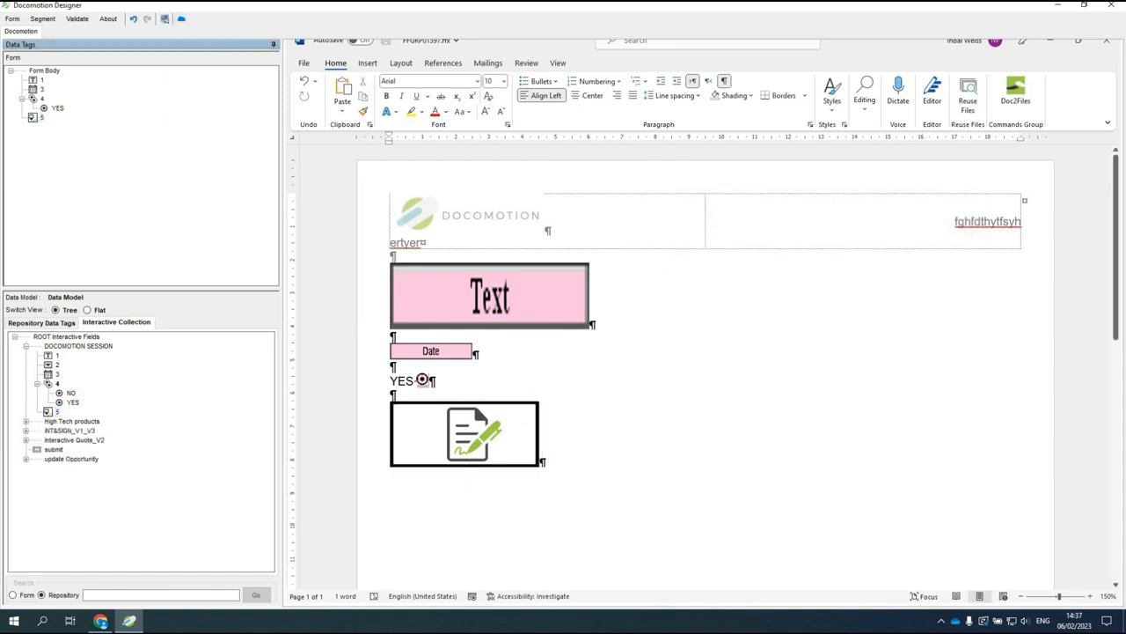
pyautogui.press('Return')
pyautogui.press('Return')
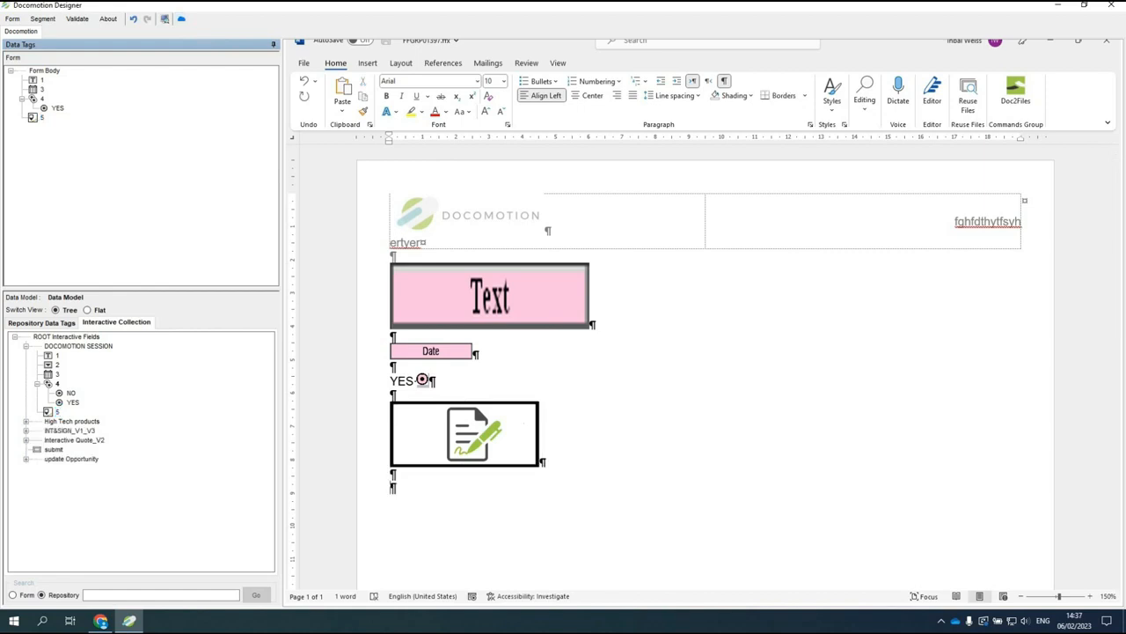
pyautogui.moveTo(57, 364); pyautogui.dragTo(294, 431)
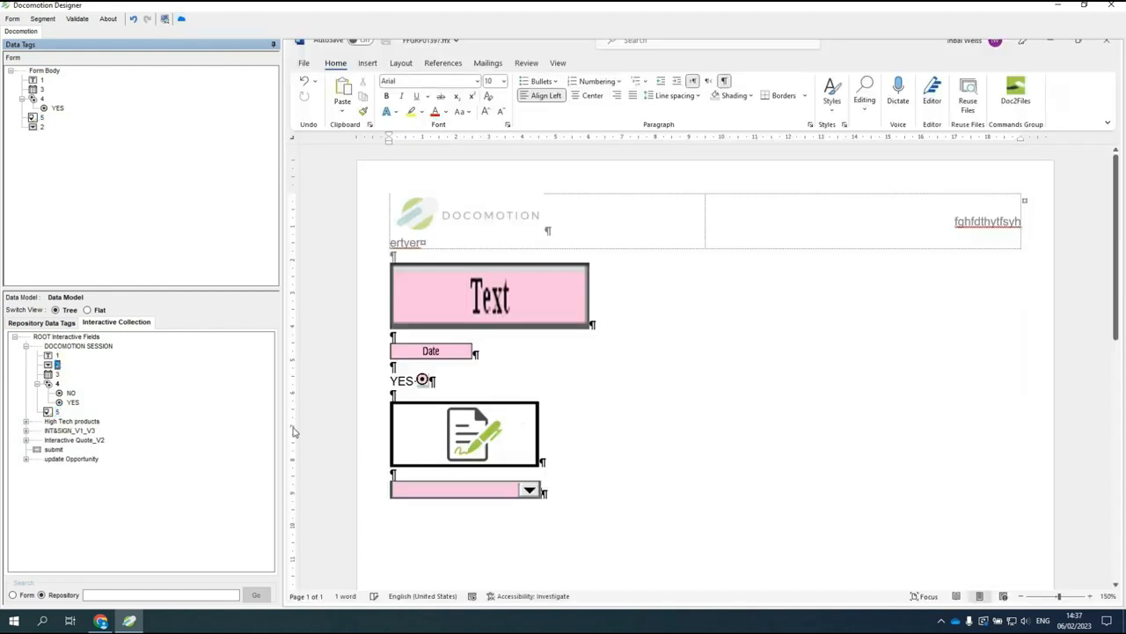
# Step: Review the drop-down field's item list, direction and text options, and save its properties without changes
pyautogui.click(418, 494)
pyautogui.click(44, 128)
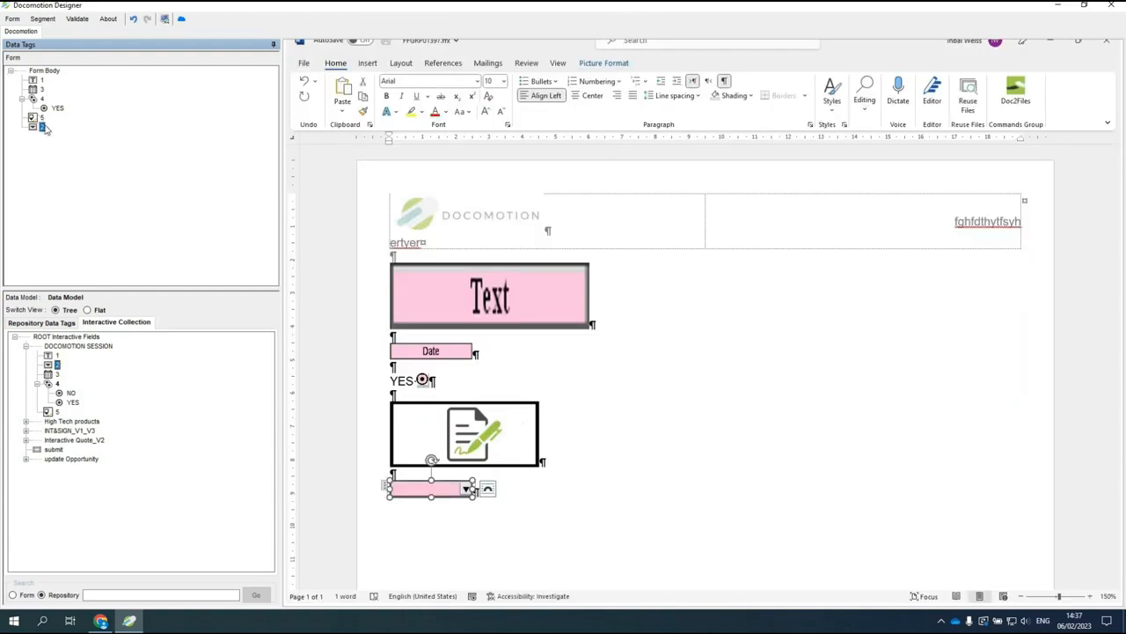
pyautogui.rightClick(44, 129)
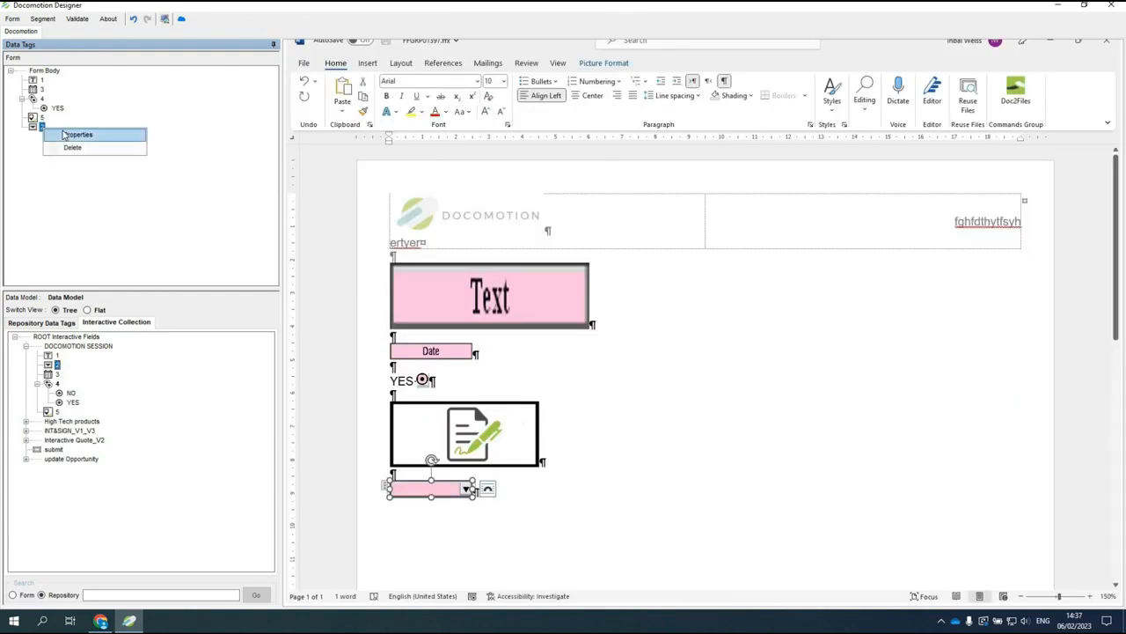
pyautogui.click(75, 137)
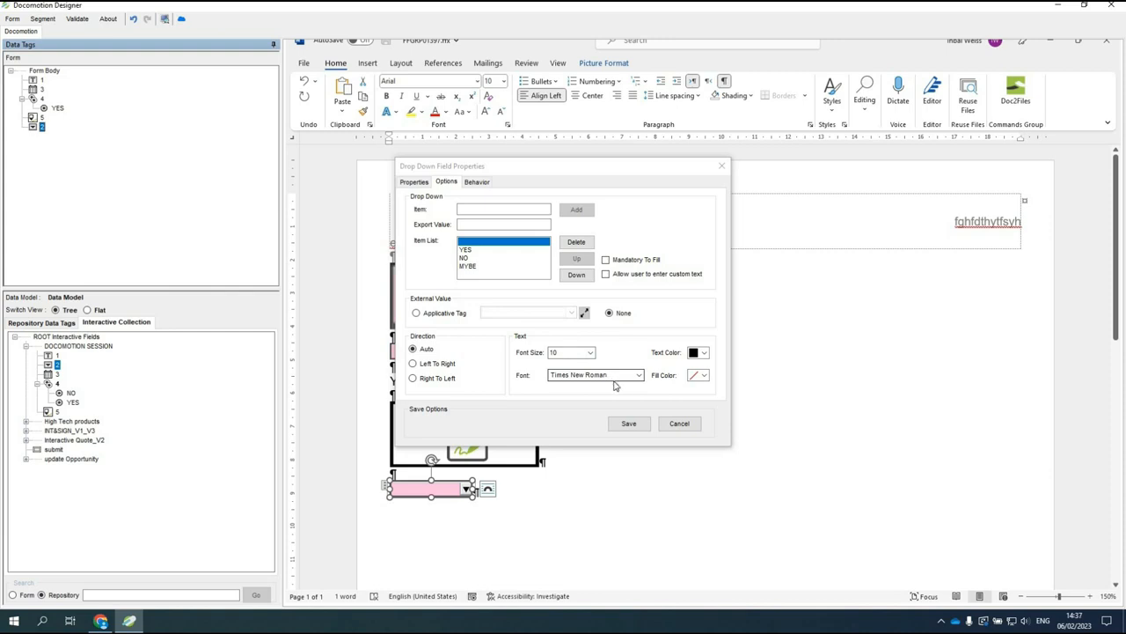
pyautogui.click(629, 424)
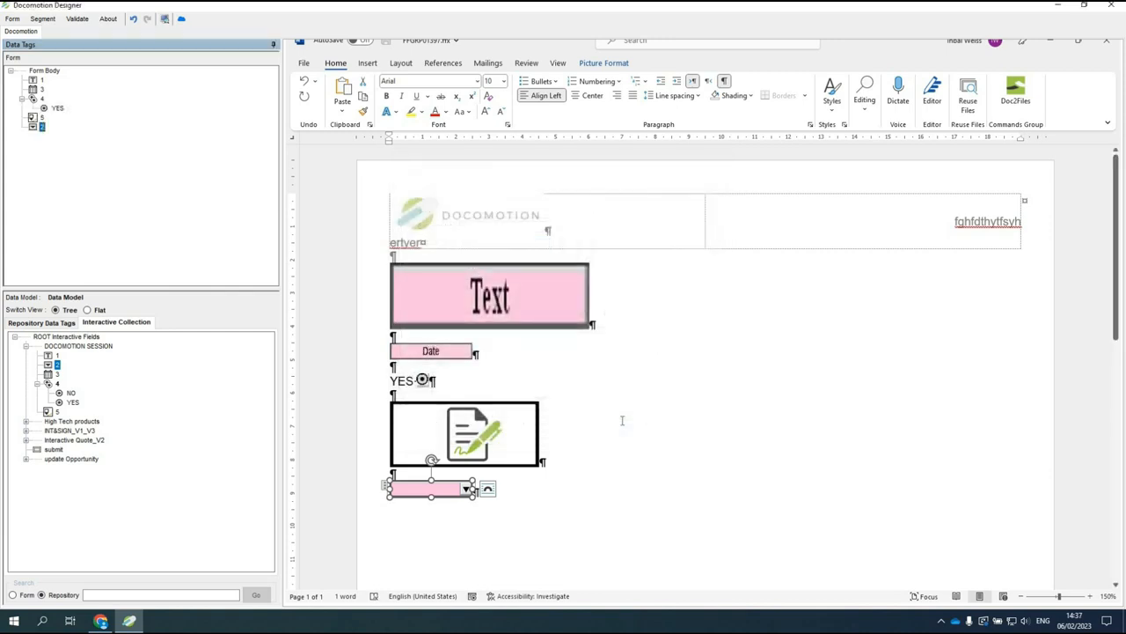